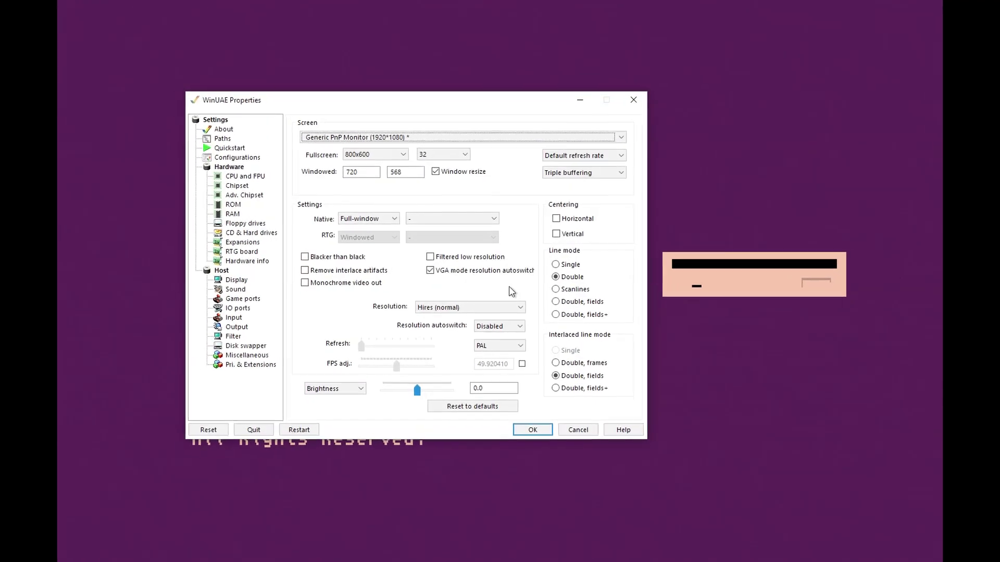
Load Flashback_Disk1.zip into disk swapper slot 1
click(202, 368)
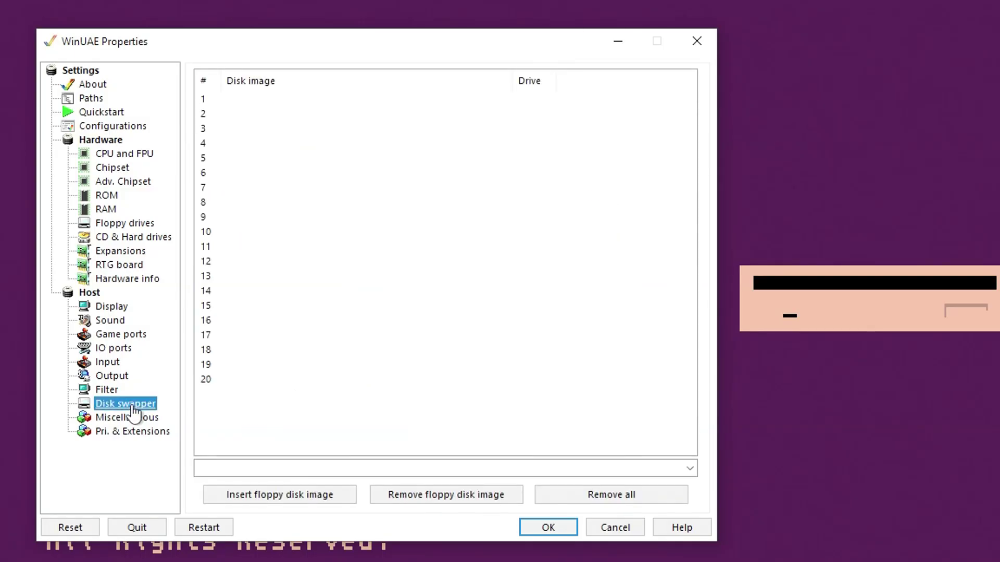
click(125, 223)
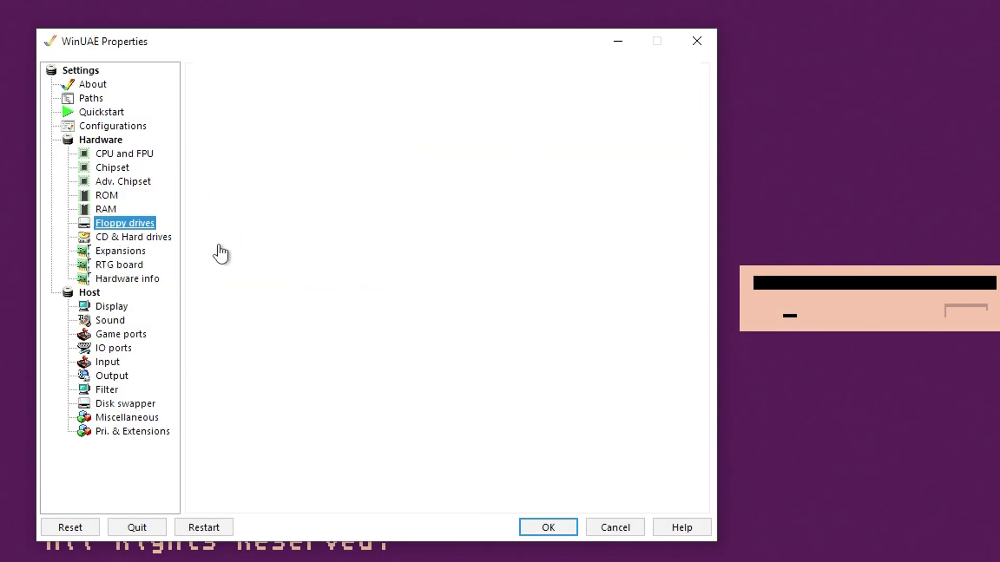
click(127, 405)
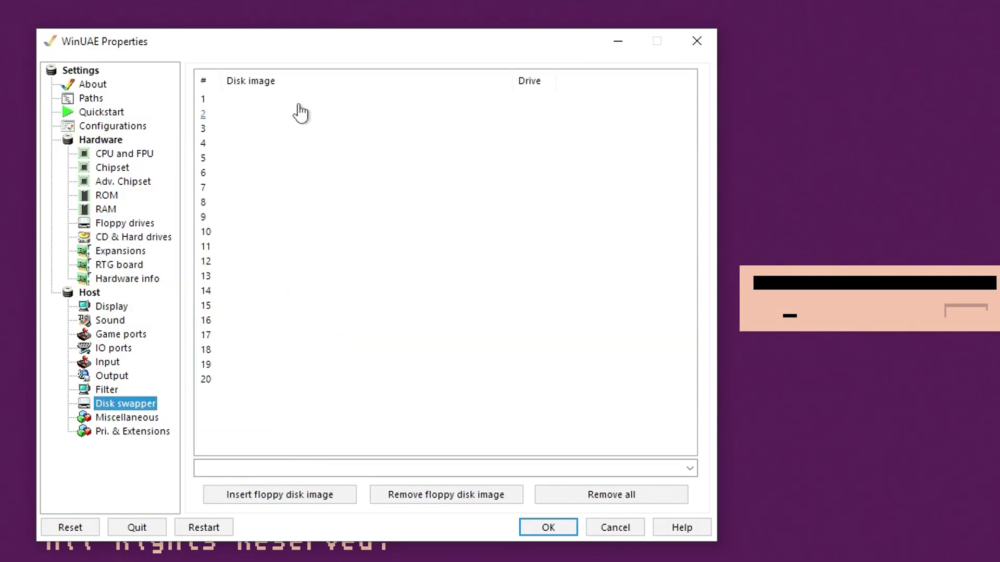
click(301, 111)
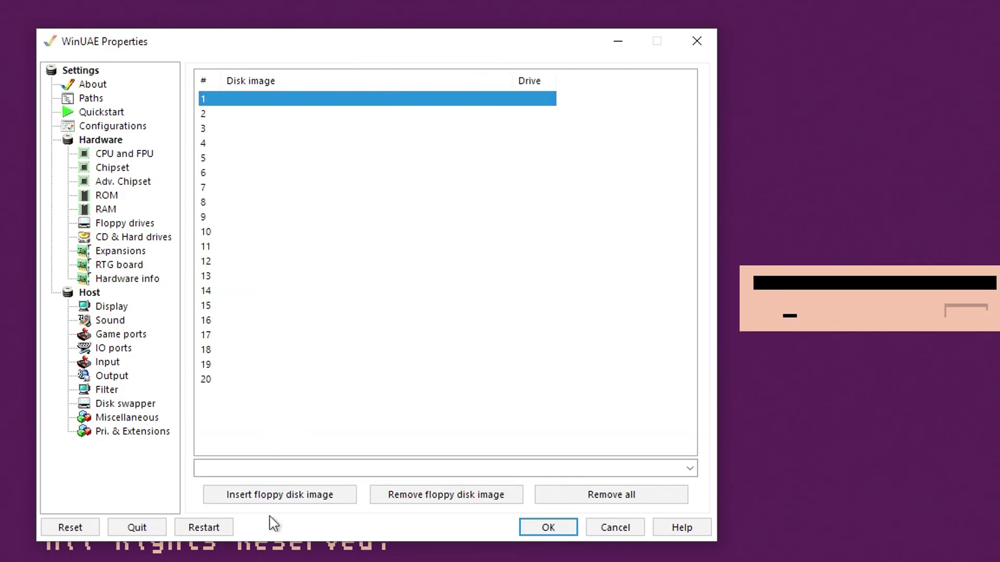
click(280, 496)
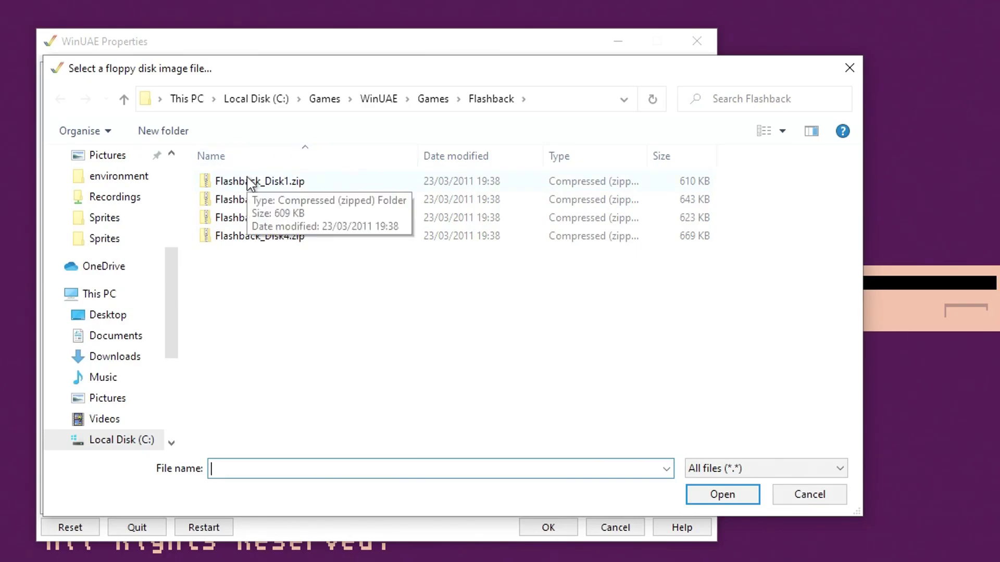
double_click(249, 182)
Load Flashback_Disk2.zip, Flashback_Disk3.zip and Flashback_Disk4.zip into swapper slots 2–4
click(264, 114)
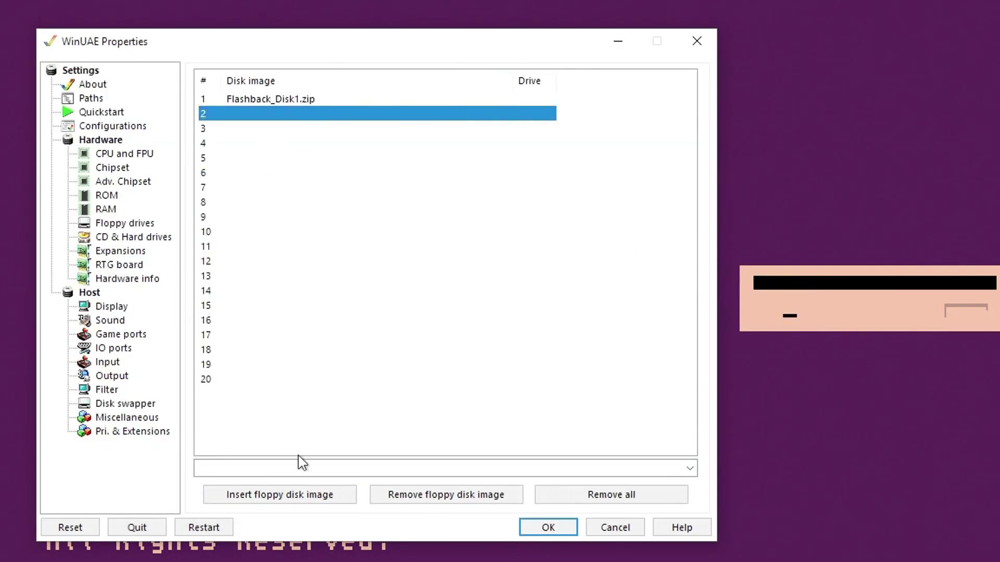
click(292, 496)
double_click(272, 199)
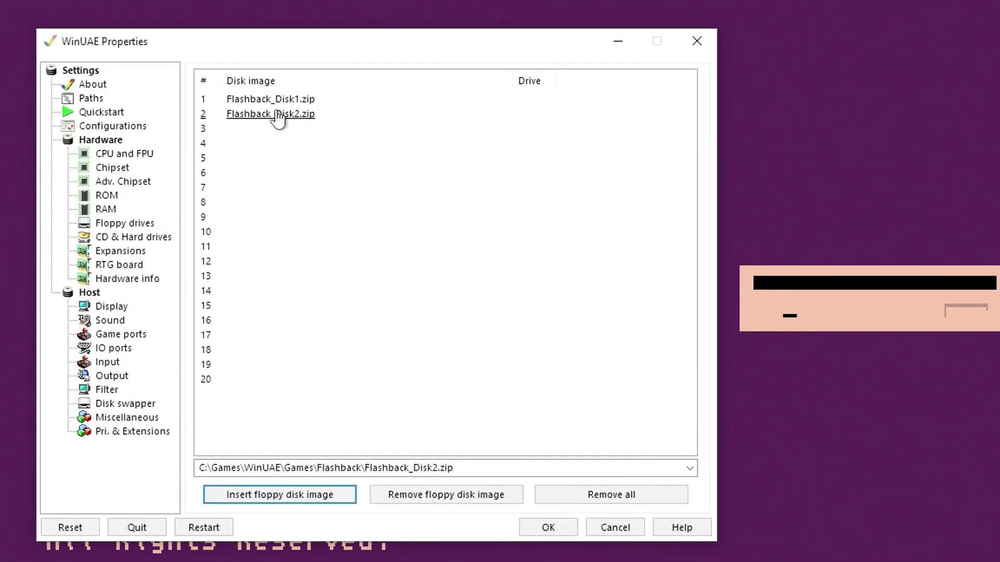
click(265, 129)
click(302, 495)
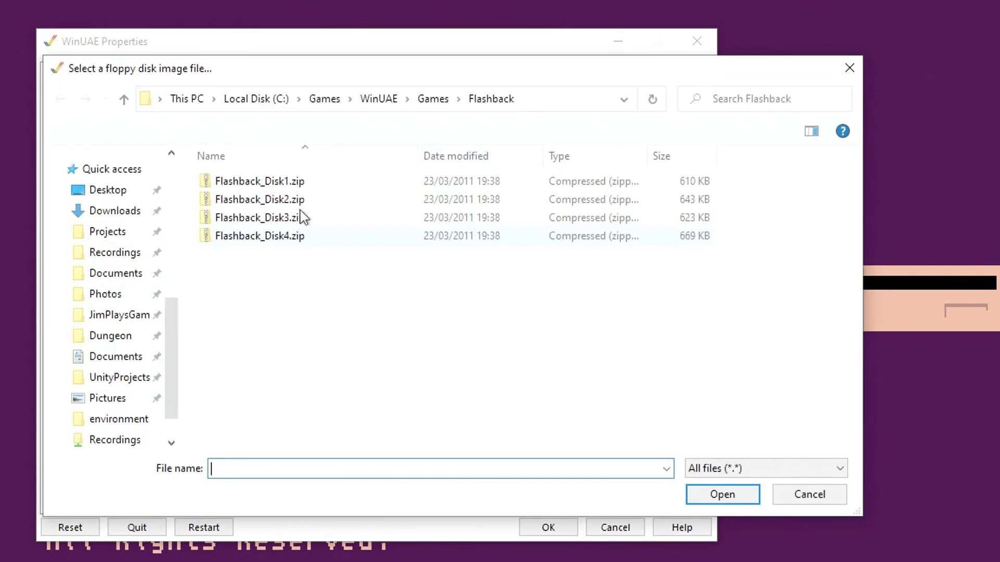
double_click(271, 218)
click(278, 145)
click(302, 496)
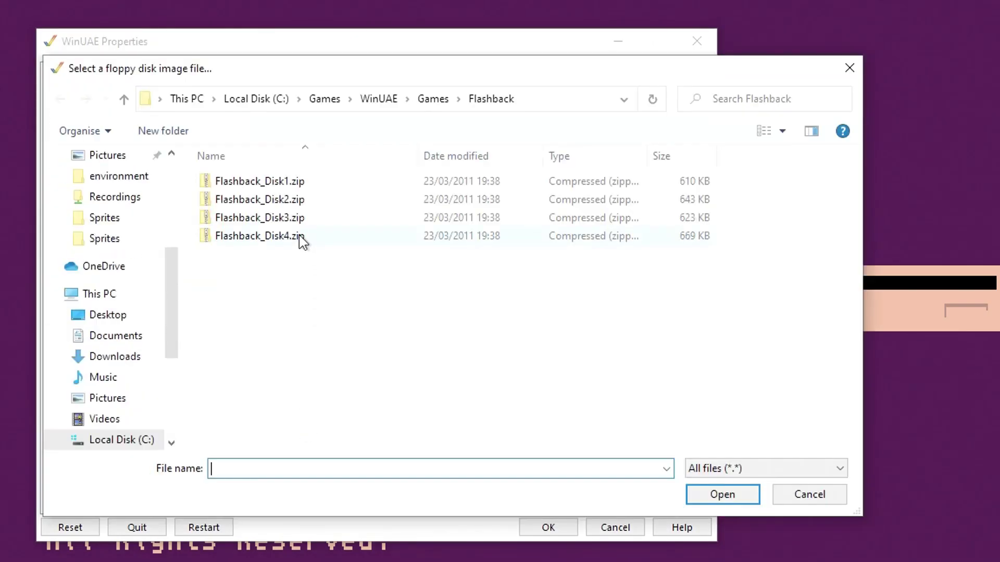
double_click(271, 236)
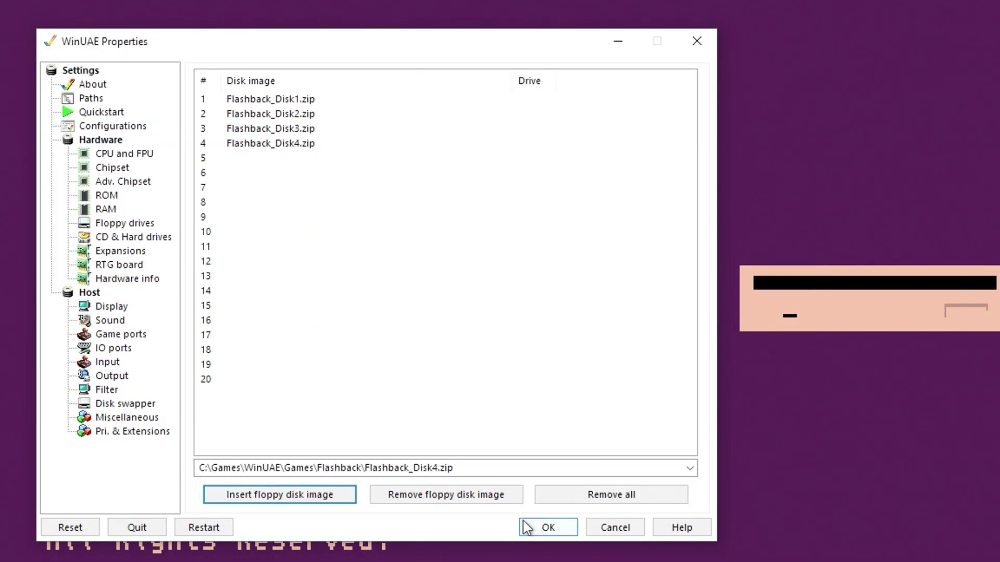
On the Floppy drives page, raise Floppy Drive Emulation Speed past Turbo to 800%
click(133, 224)
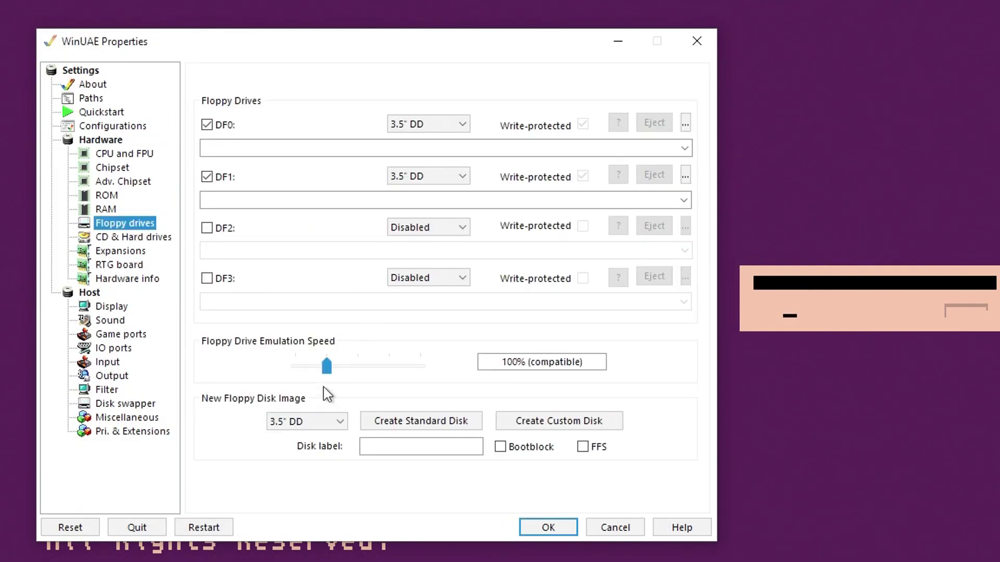
drag(327, 366, 290, 374)
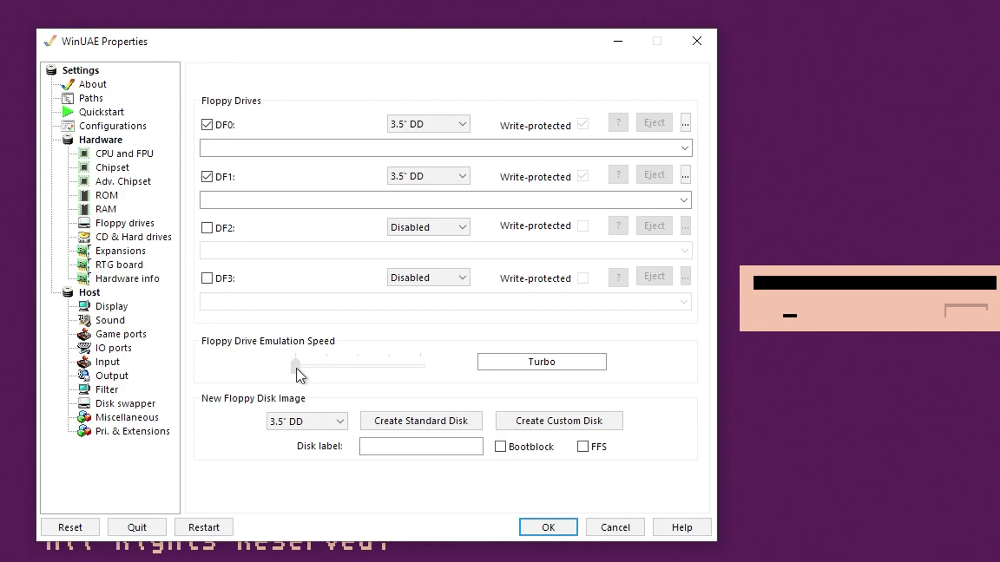
drag(302, 375, 435, 376)
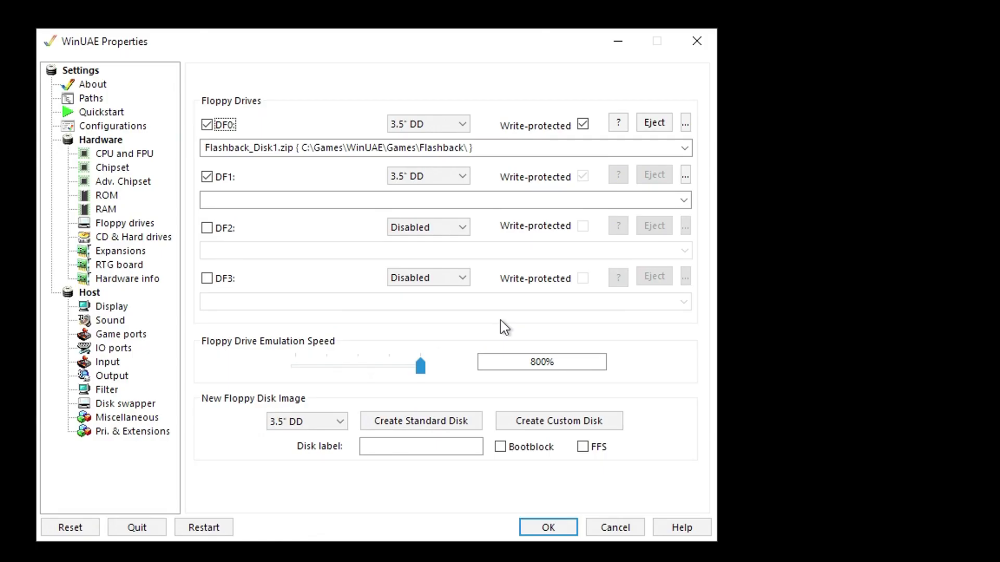
On the Input page, choose Configuration #1 with the WinUAE keyboard and scroll to the numpad keys
click(129, 419)
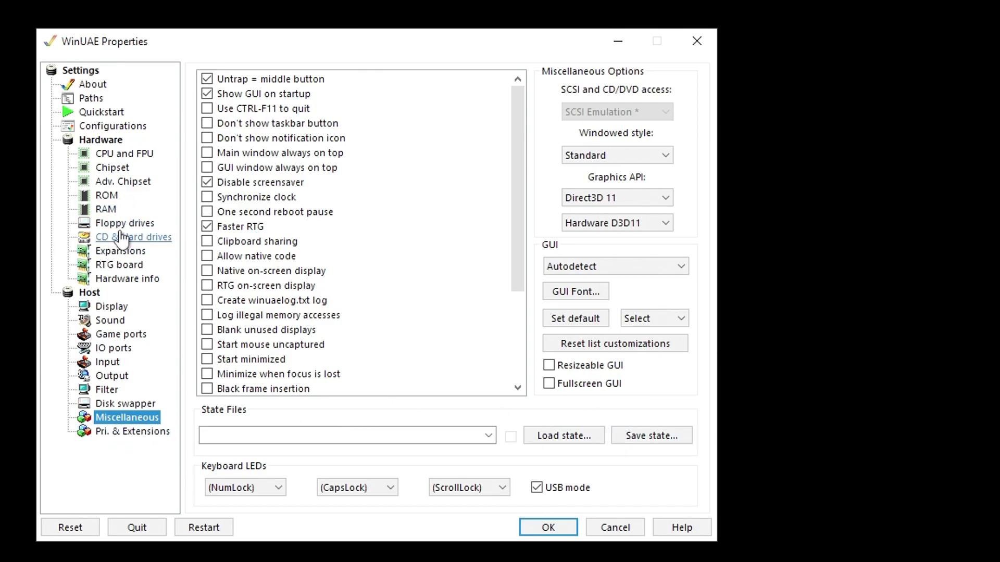
click(109, 363)
click(281, 77)
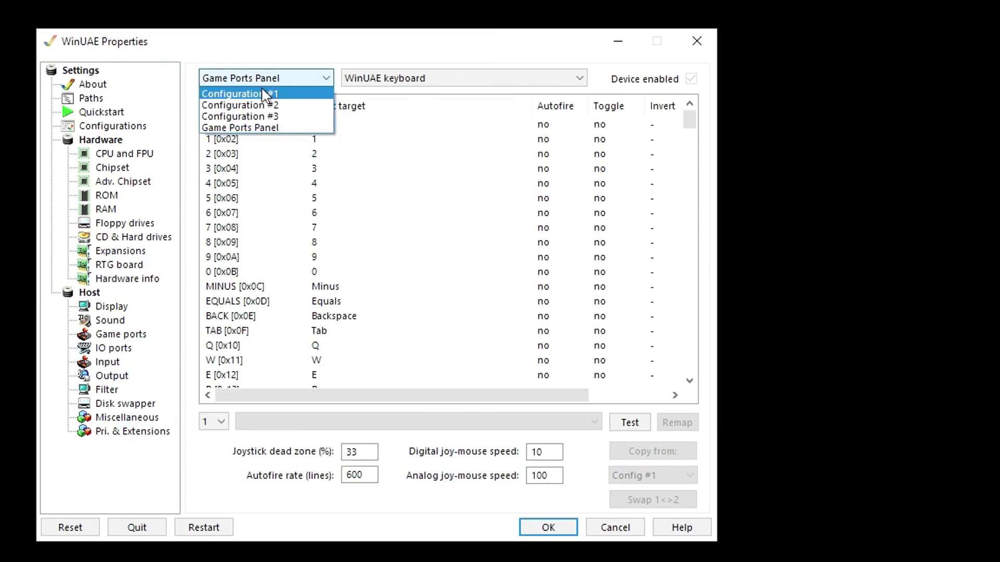
click(267, 94)
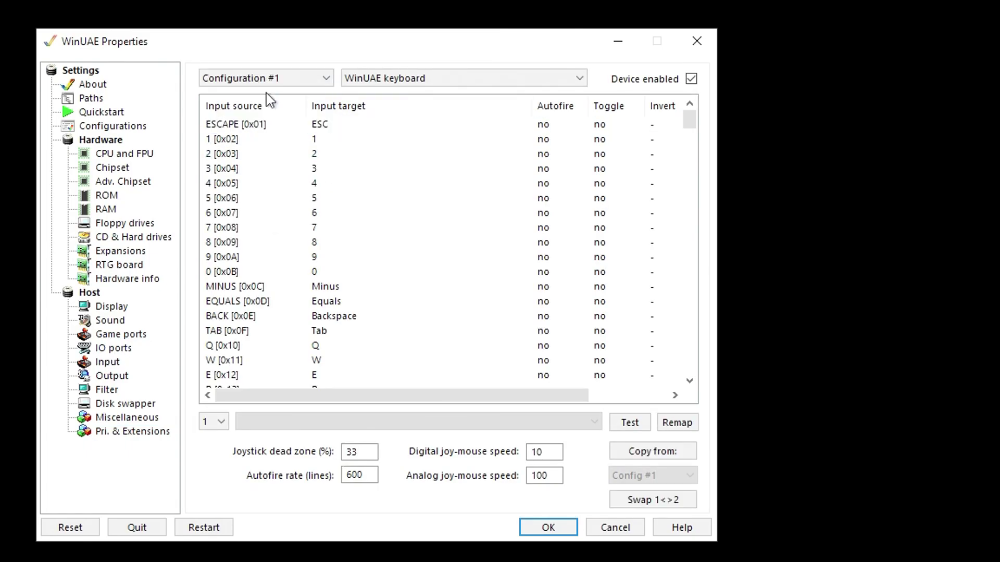
click(390, 79)
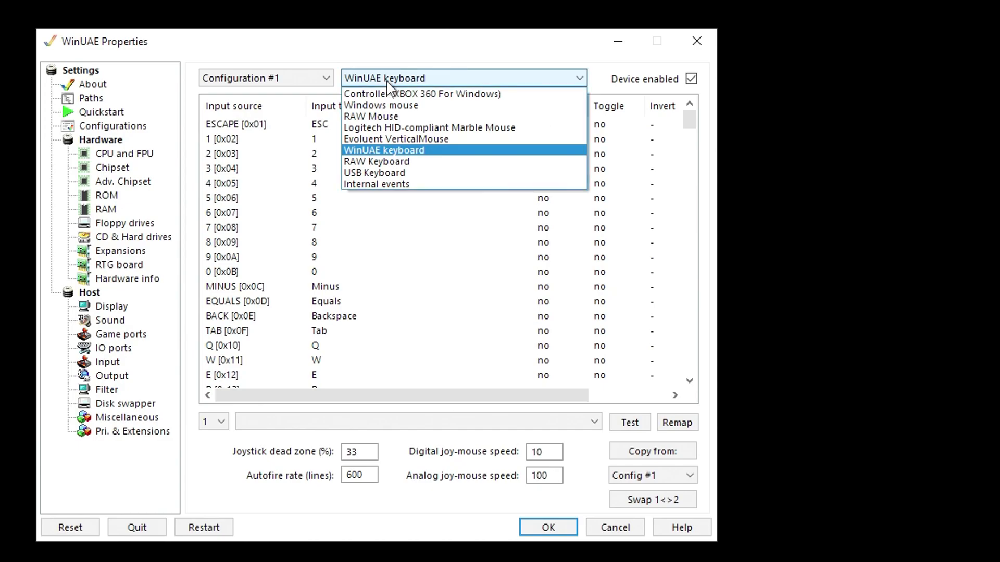
click(382, 151)
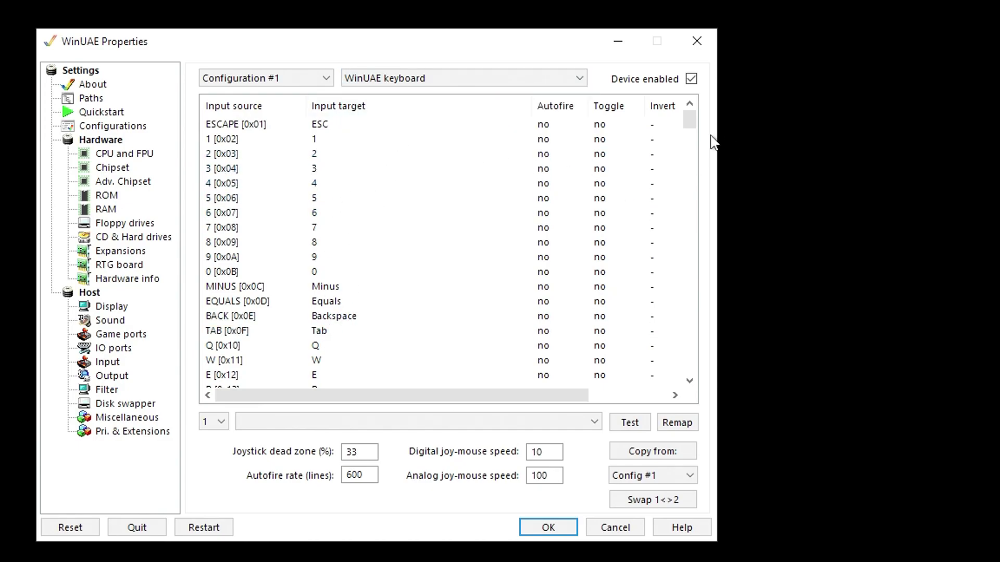
drag(691, 124, 694, 187)
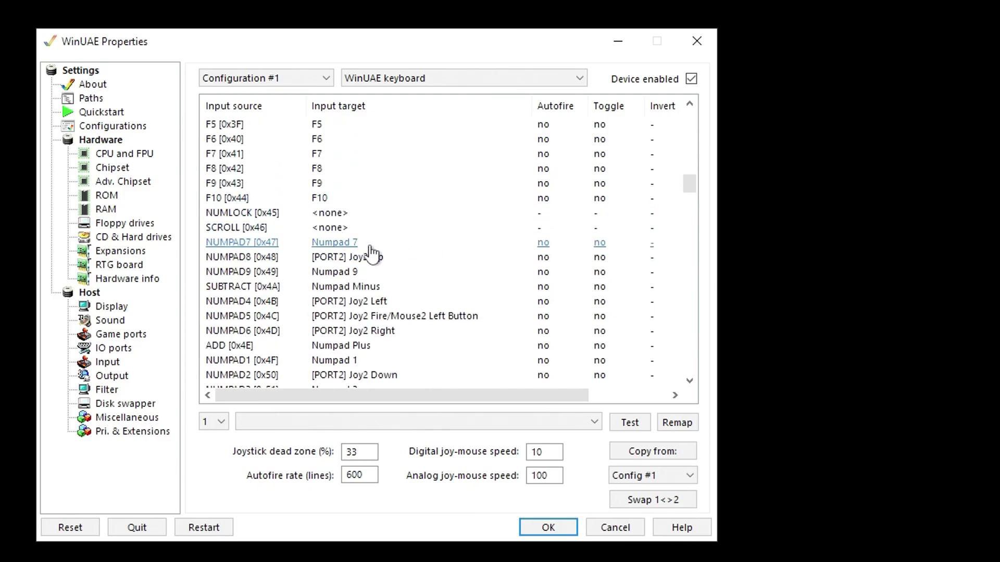
Map NUMLOCK [0x45] to Save state in keyboard Configuration #1
click(339, 215)
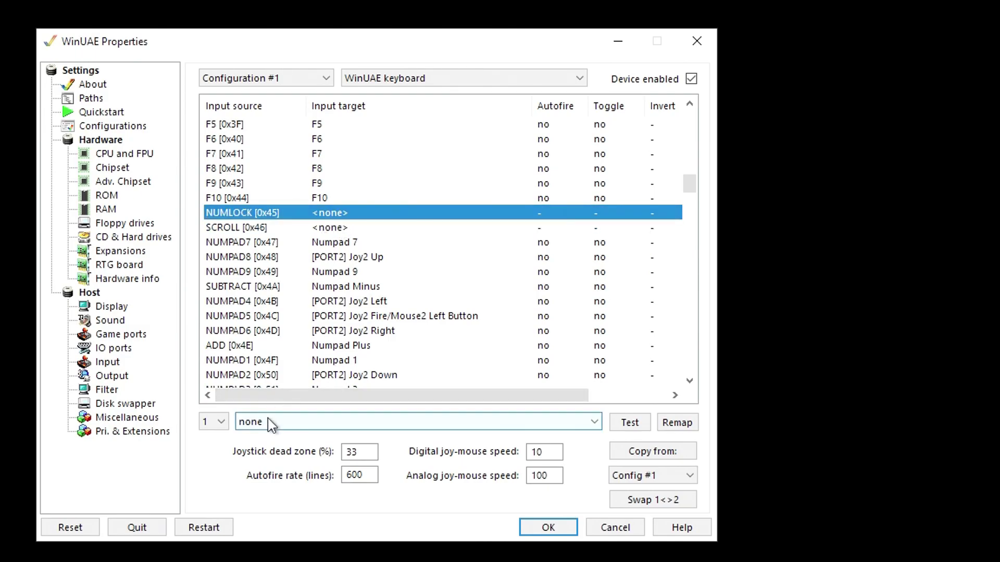
click(350, 423)
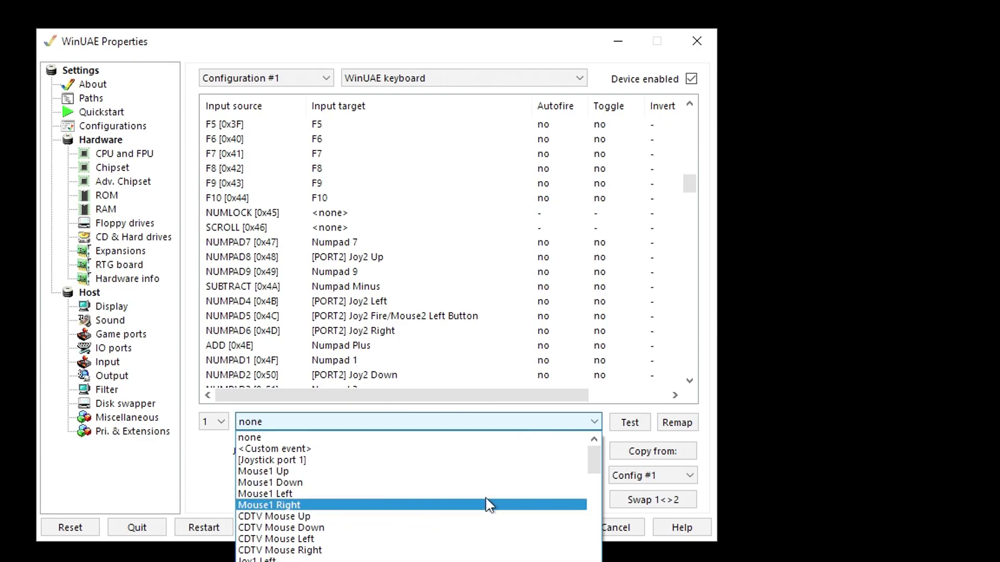
drag(593, 462, 593, 561)
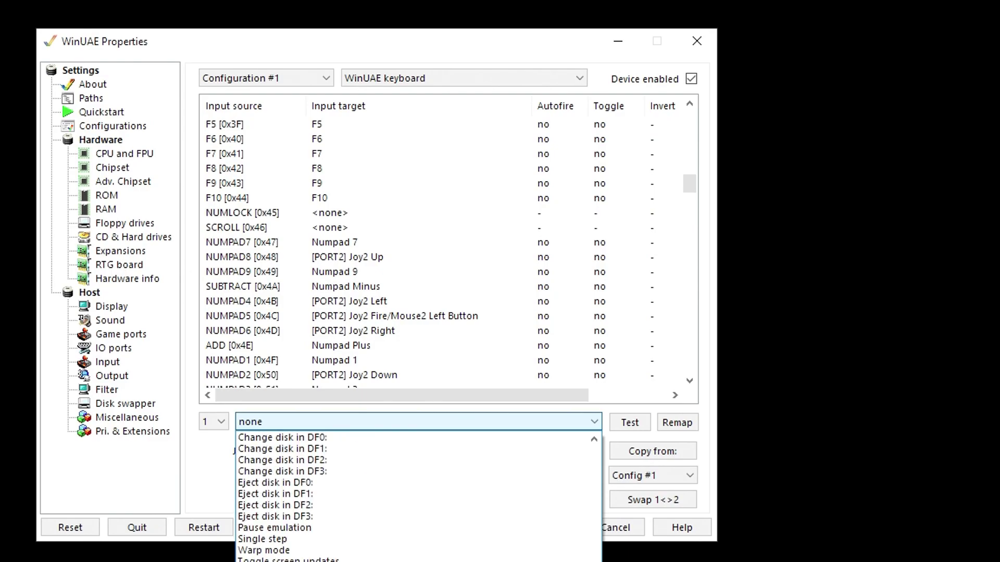
click(323, 561)
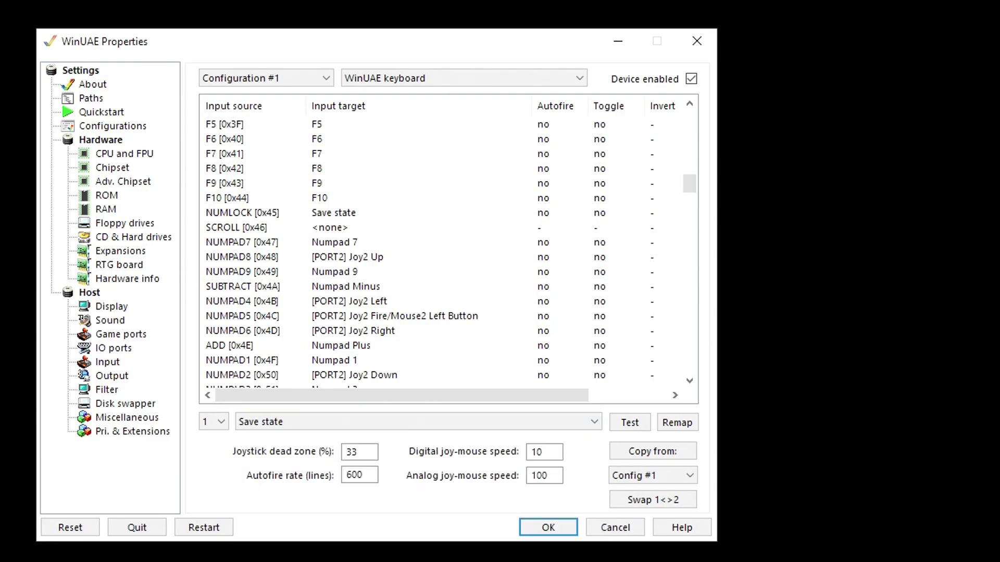
Select SCROLL [0x46] and scroll its target action list down toward Restore state
click(336, 230)
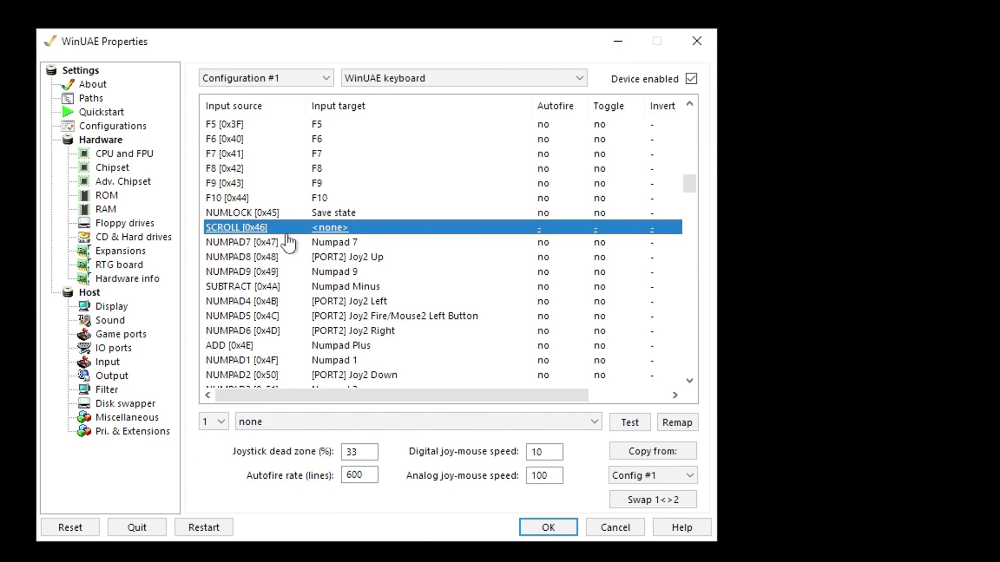
click(371, 425)
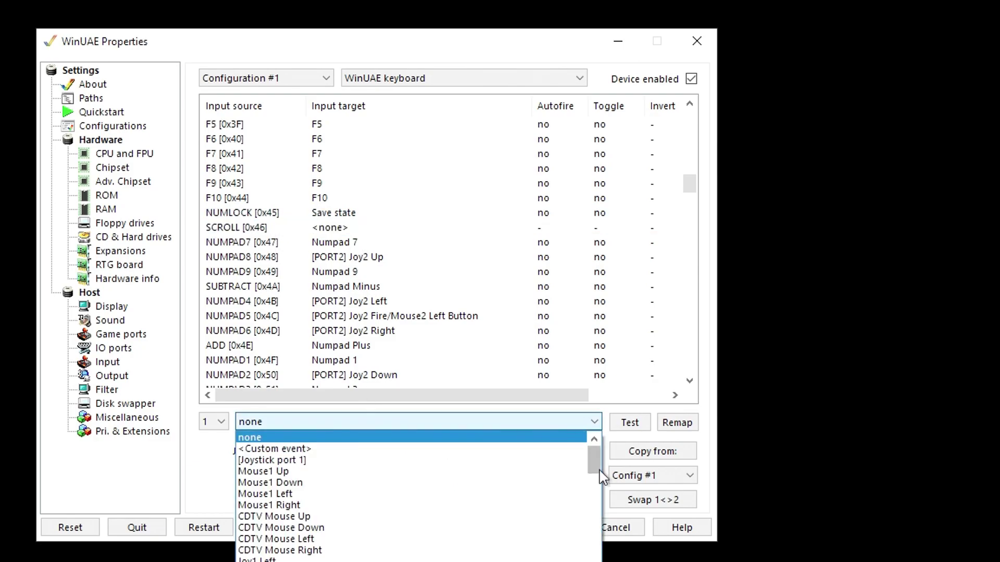
drag(599, 470, 598, 561)
scroll(417, 495, down, 6)
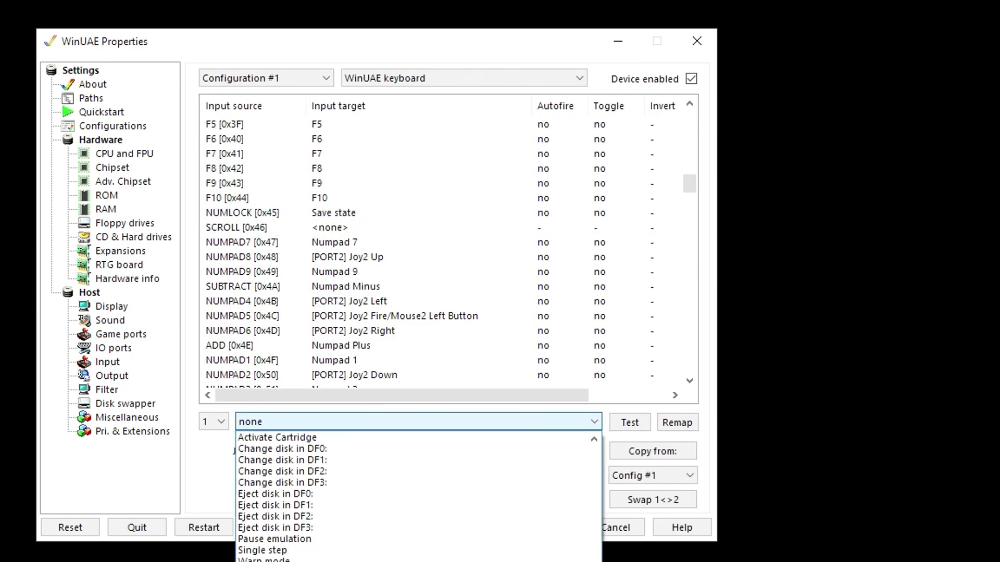
scroll(419, 497, down, 1)
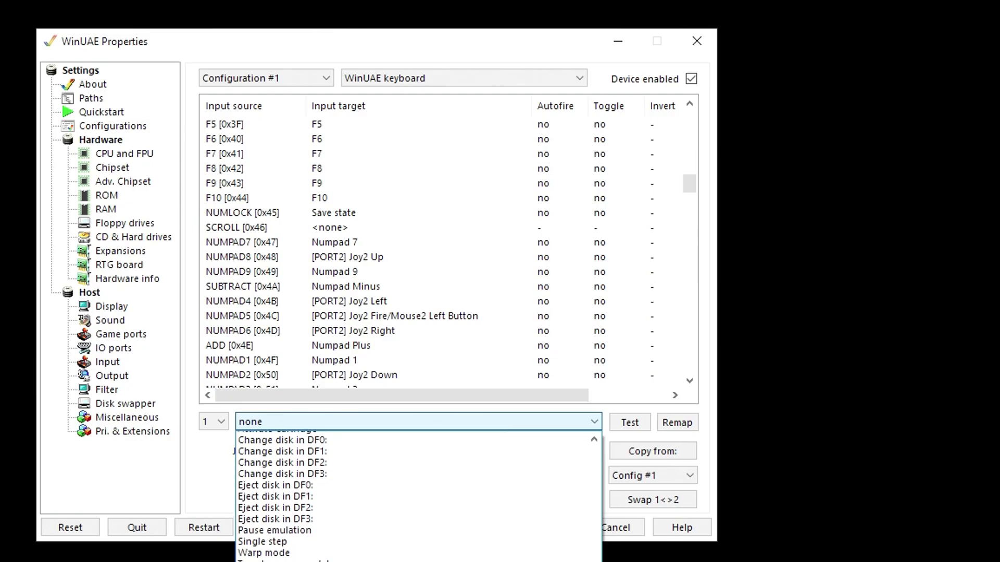
Assign Restore state to SCROLL, then run Flashback to its title menu, saving FlashbackIntro.uss
key(Return)
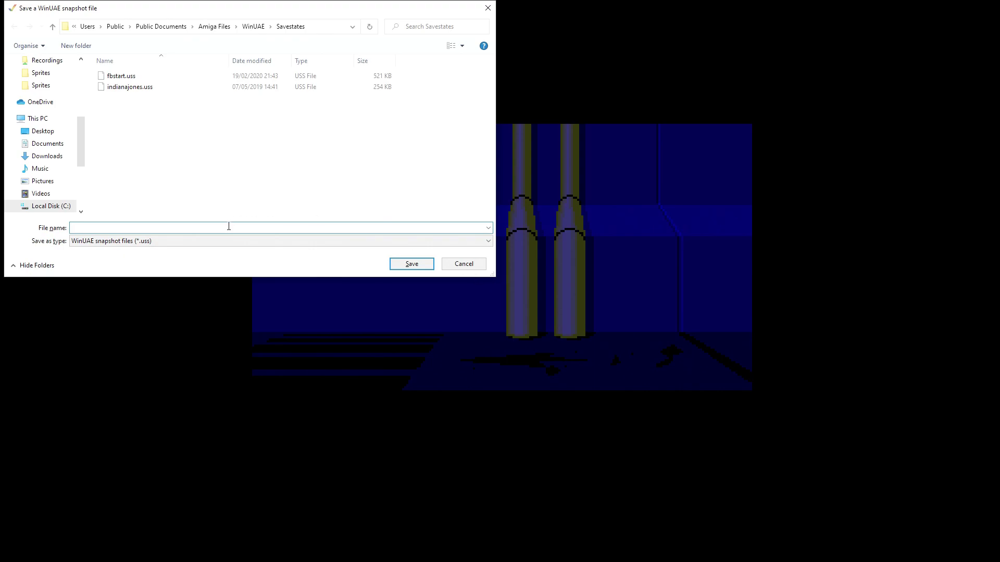
text(Fl)
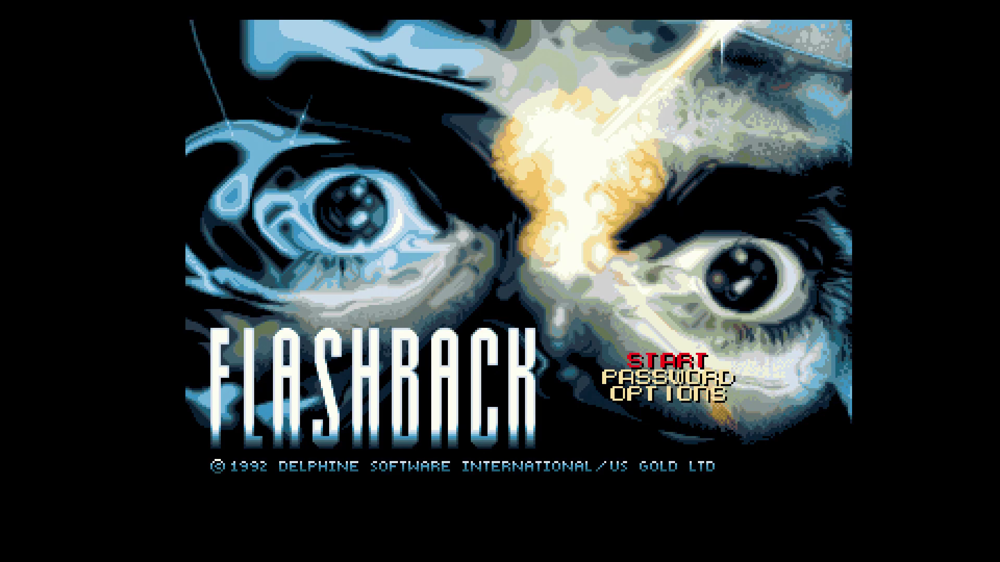
Start Flashback from the title screen and try jumping, walking left and right, and crouching
key(Return)
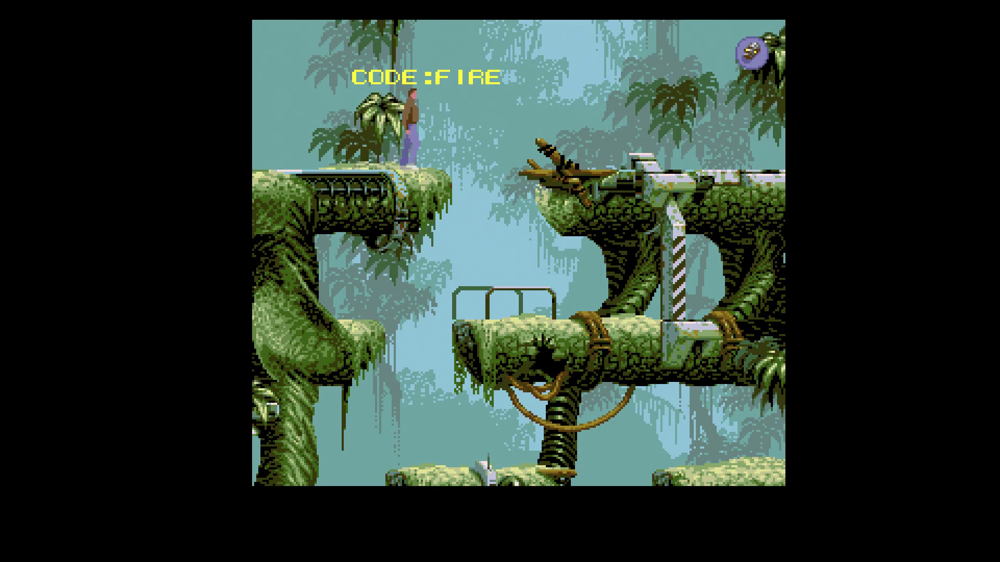
key(Right)
key(Up)
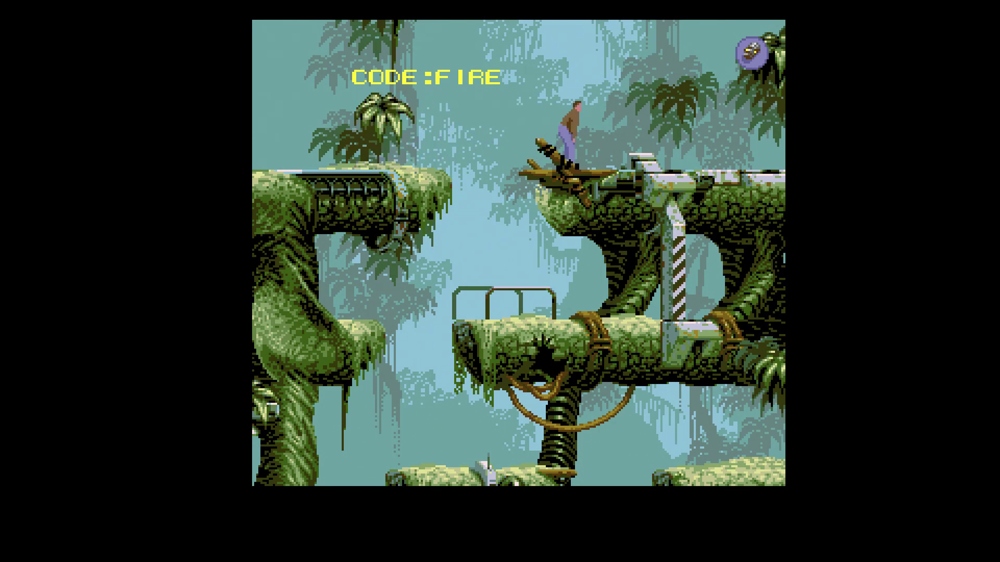
key(Right)
key(Left)
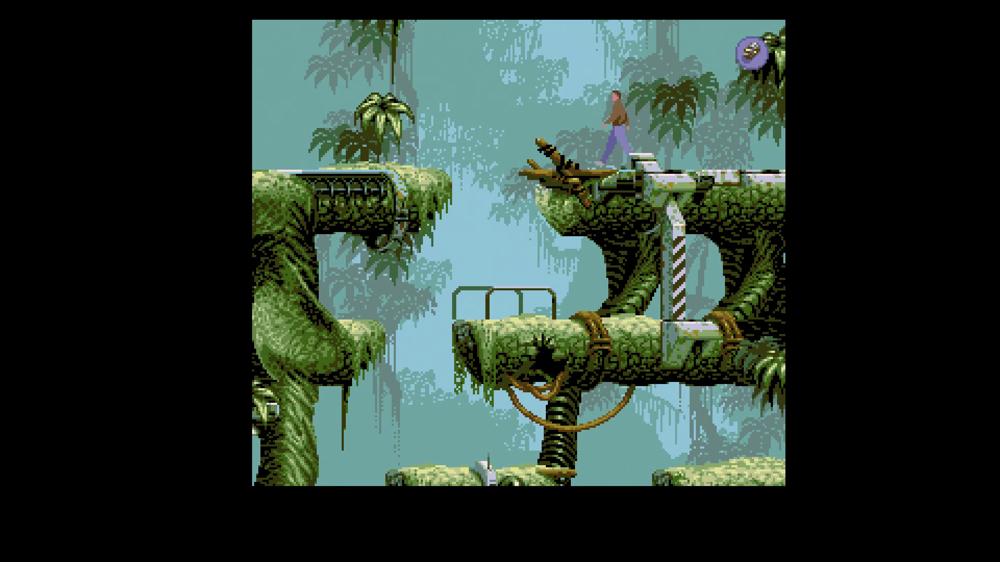
key(Right)
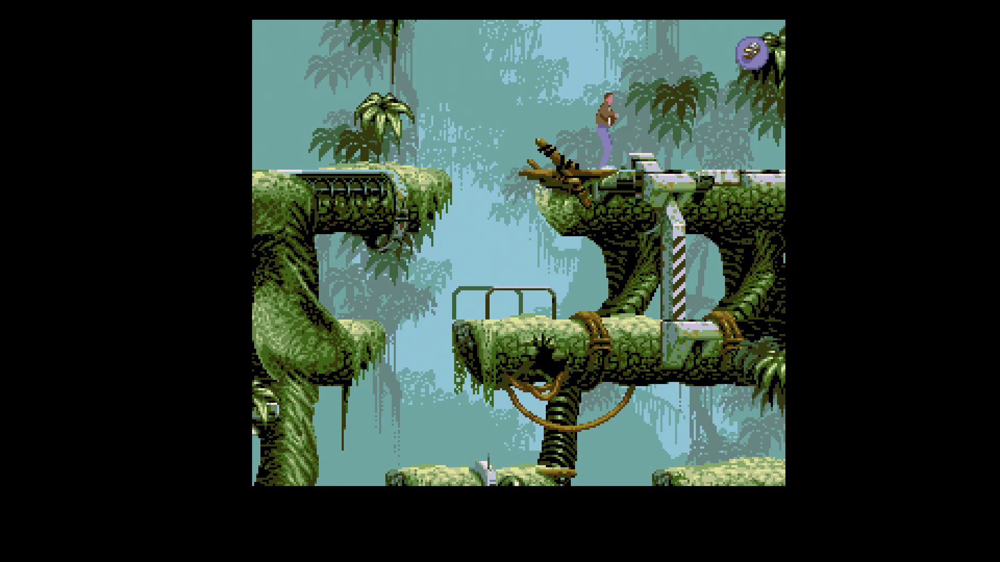
key(Down)
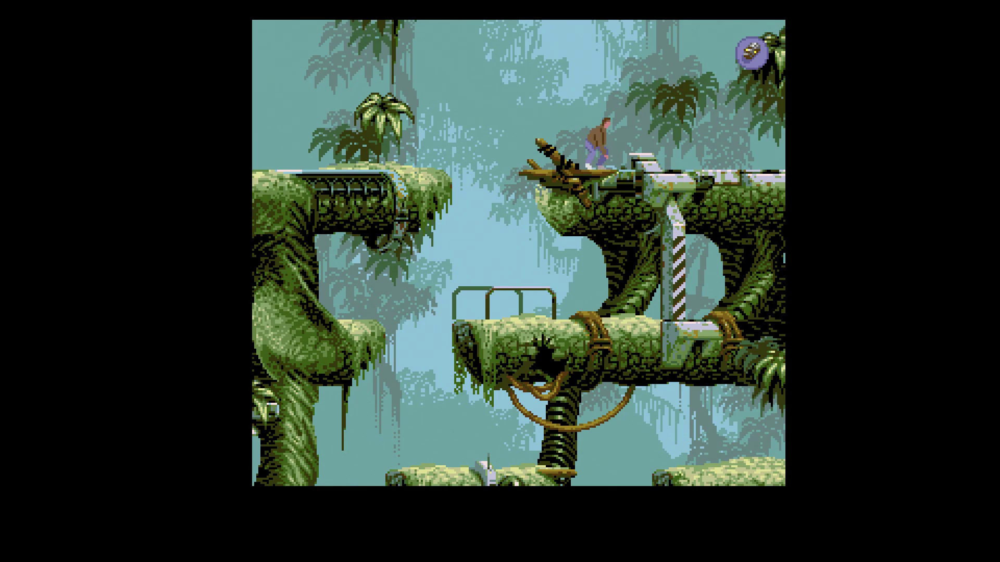
key(Up)
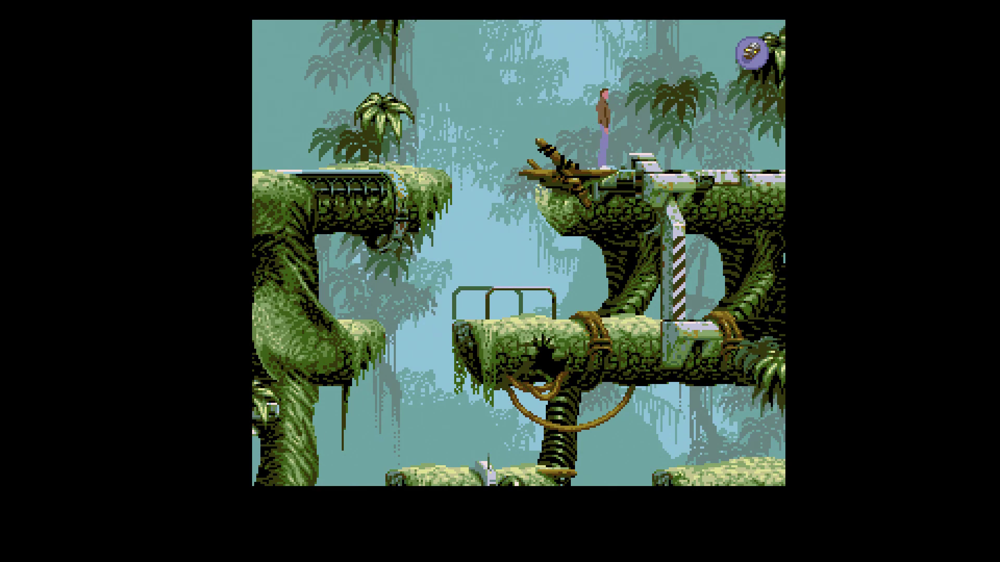
Open and close the inventory keeping the shield, then bring up WinUAE Properties with F12
key(Return)
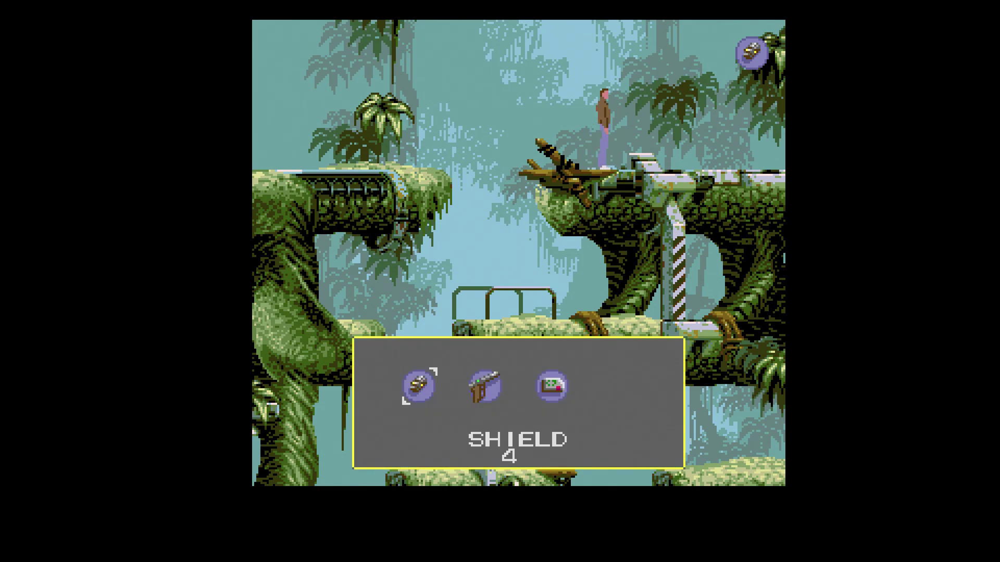
key(Return)
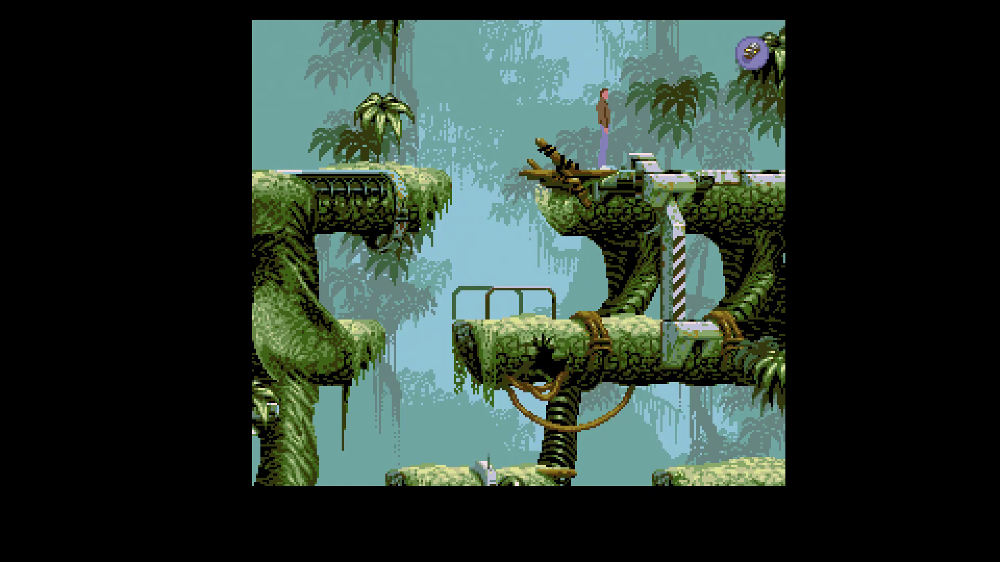
key(F12)
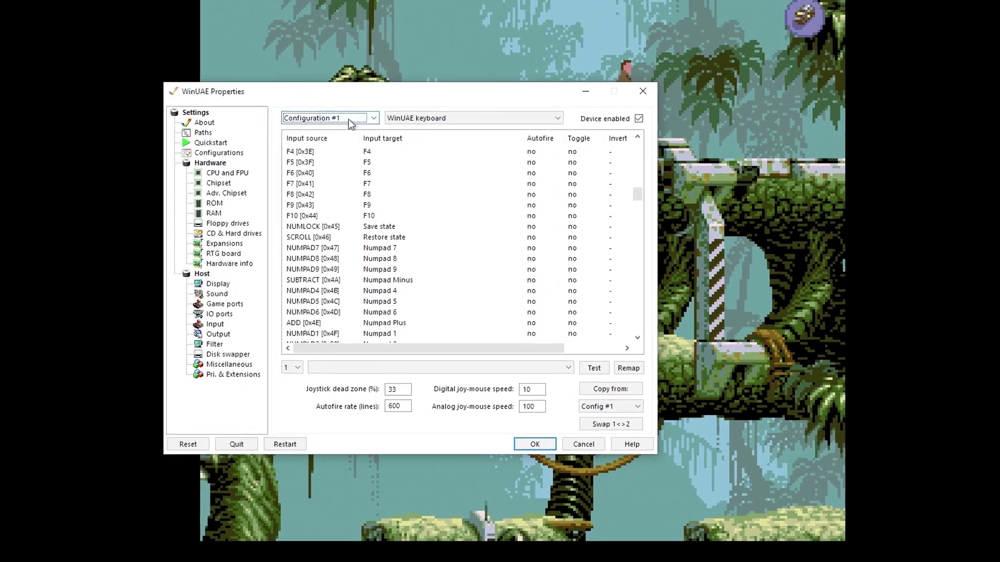
Show the XBOX 360 controller's Game Ports Panel mappings and confirm it sits on port 2
click(359, 135)
click(275, 140)
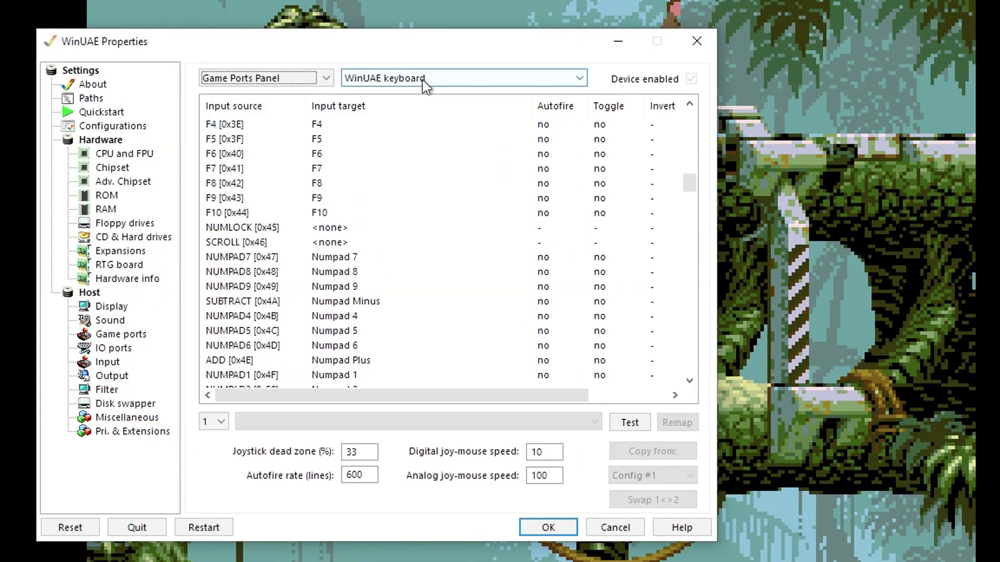
click(422, 98)
click(412, 97)
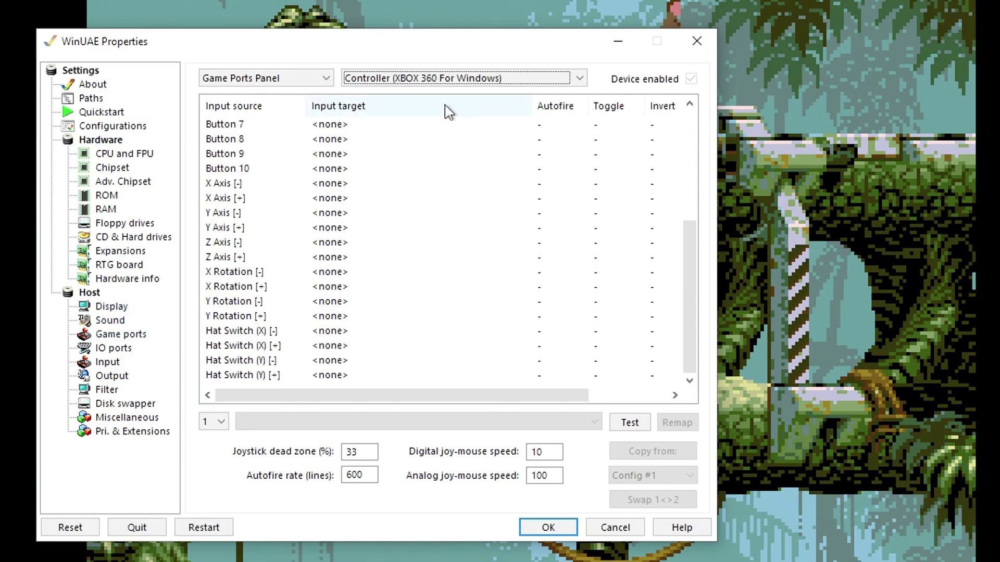
click(125, 335)
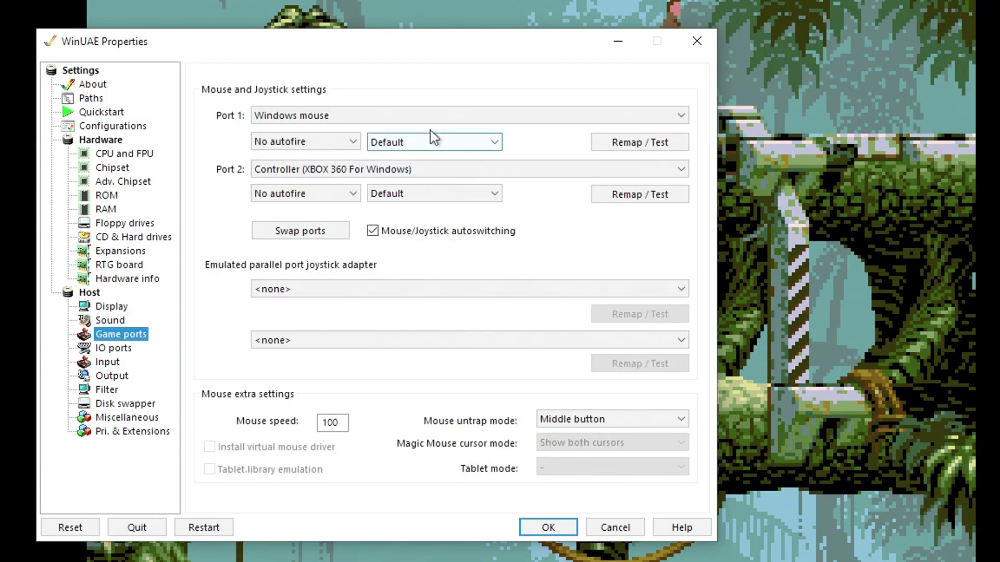
click(312, 180)
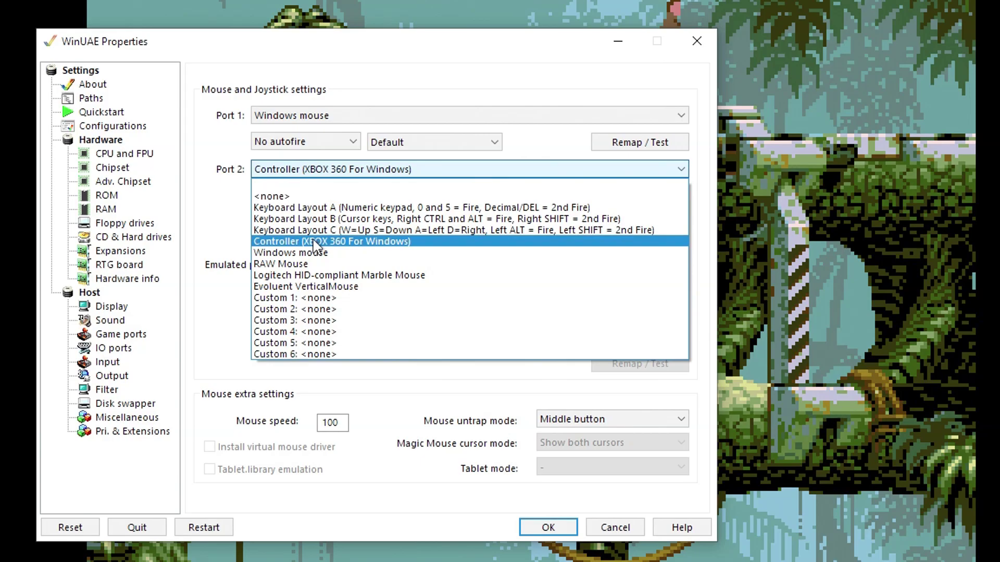
click(352, 241)
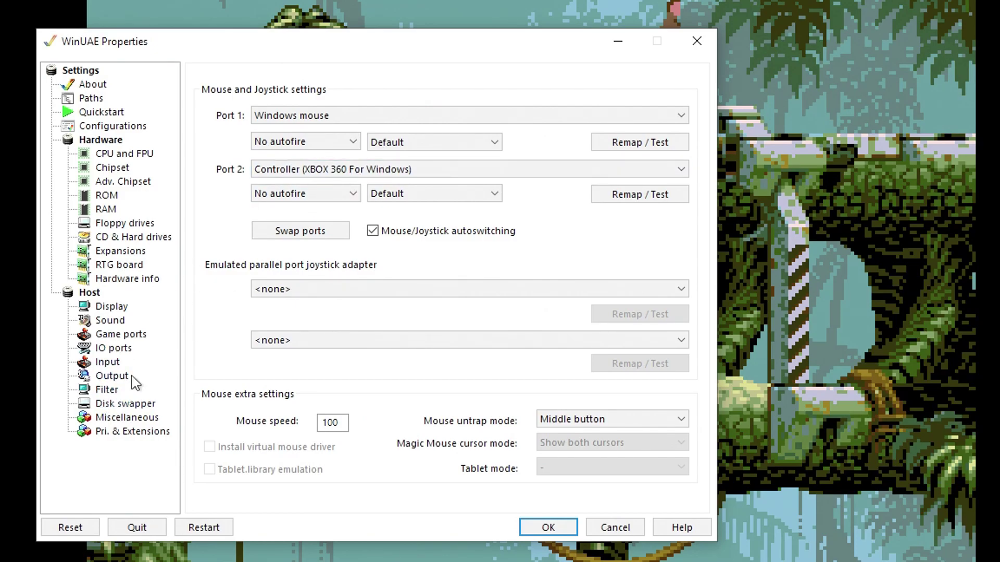
Test the controller's input mappings on the Input page, ending the test with F12
click(105, 362)
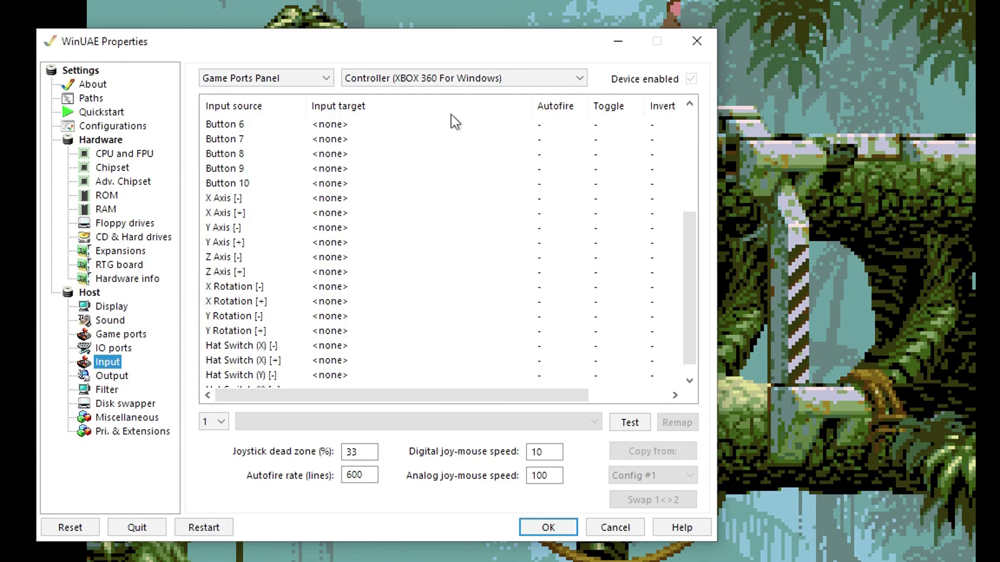
drag(687, 264, 701, 155)
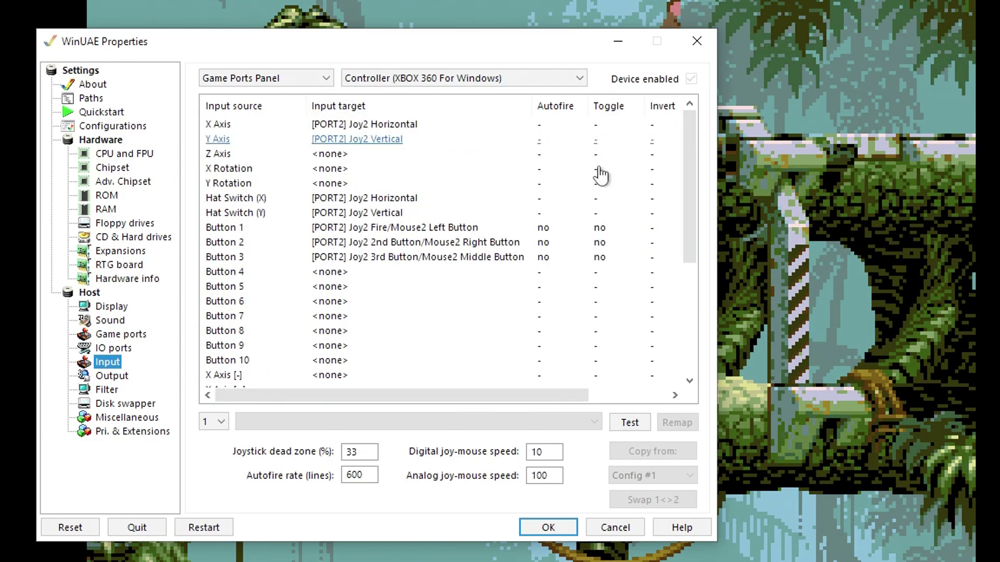
click(636, 428)
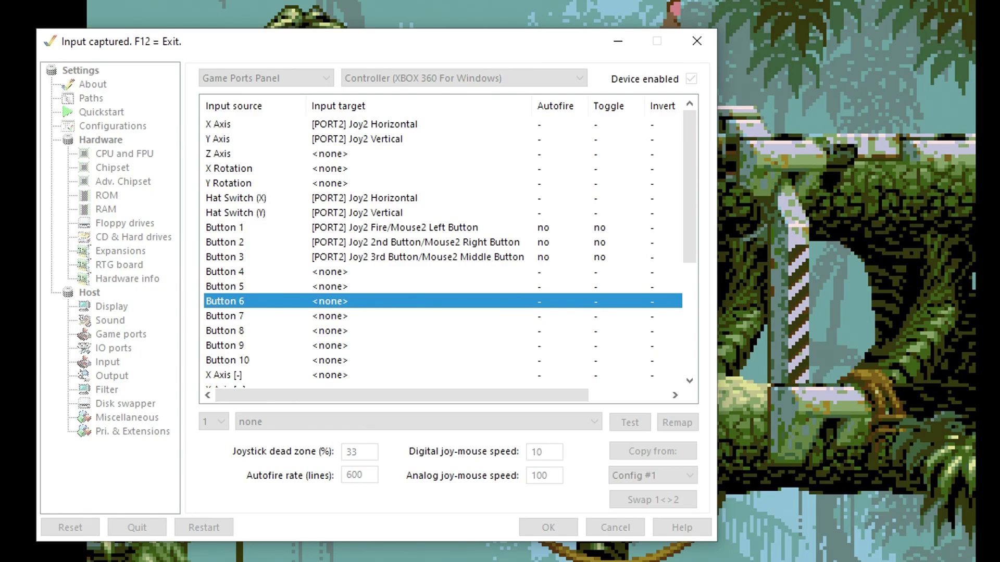
key(F12)
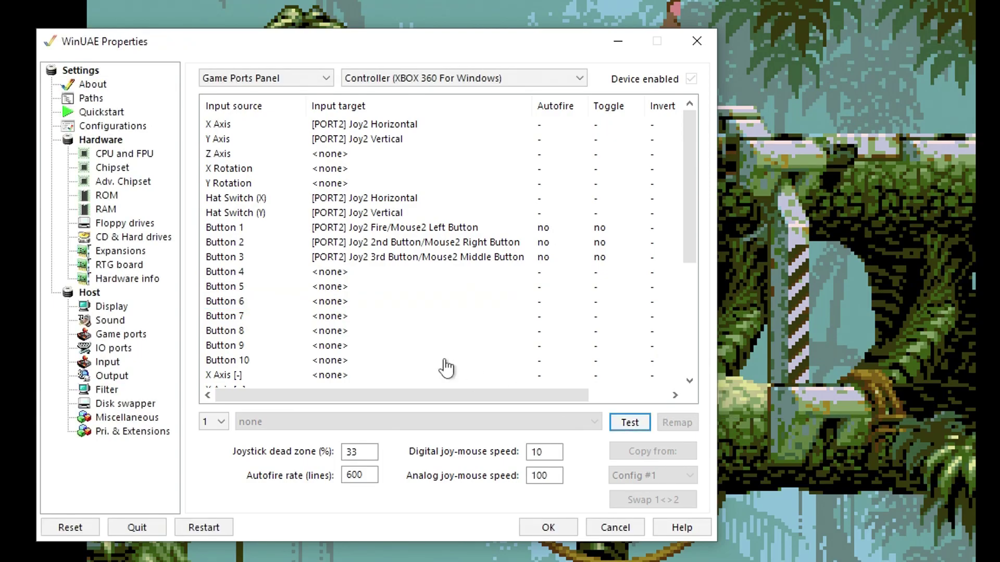
click(345, 290)
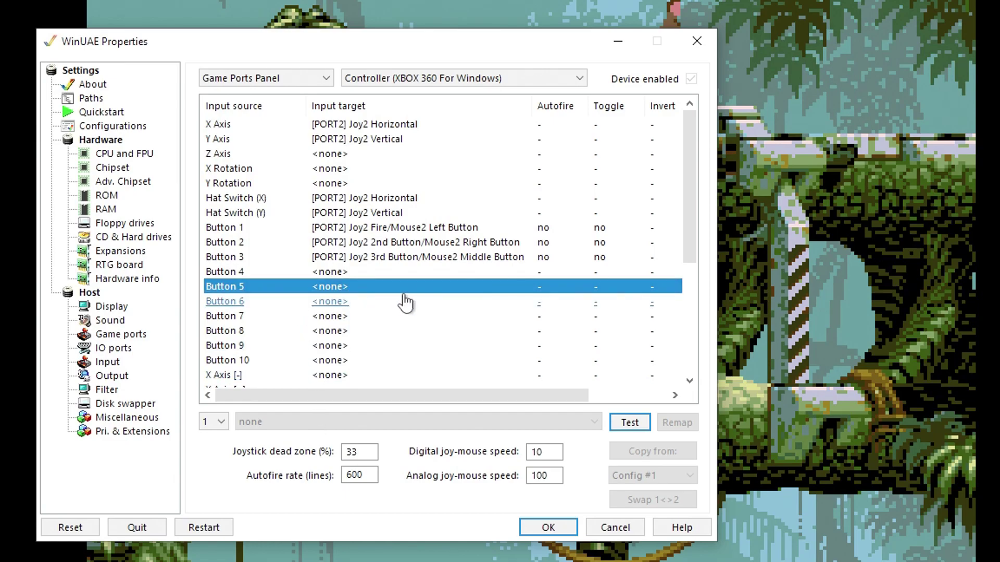
click(283, 78)
Switch the XBOX 360 controller mappings to Configuration #1 for editing
click(276, 94)
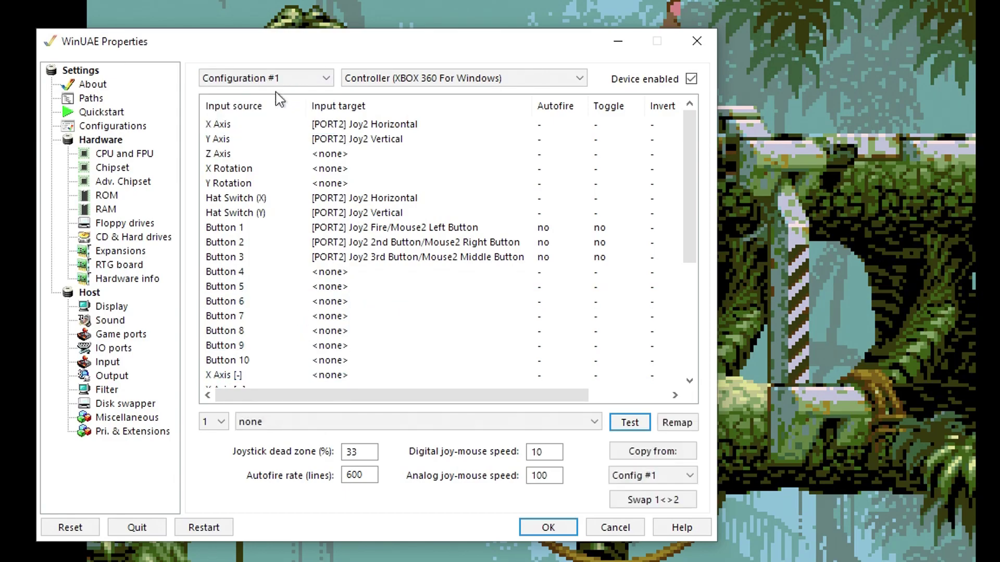
click(346, 290)
click(312, 81)
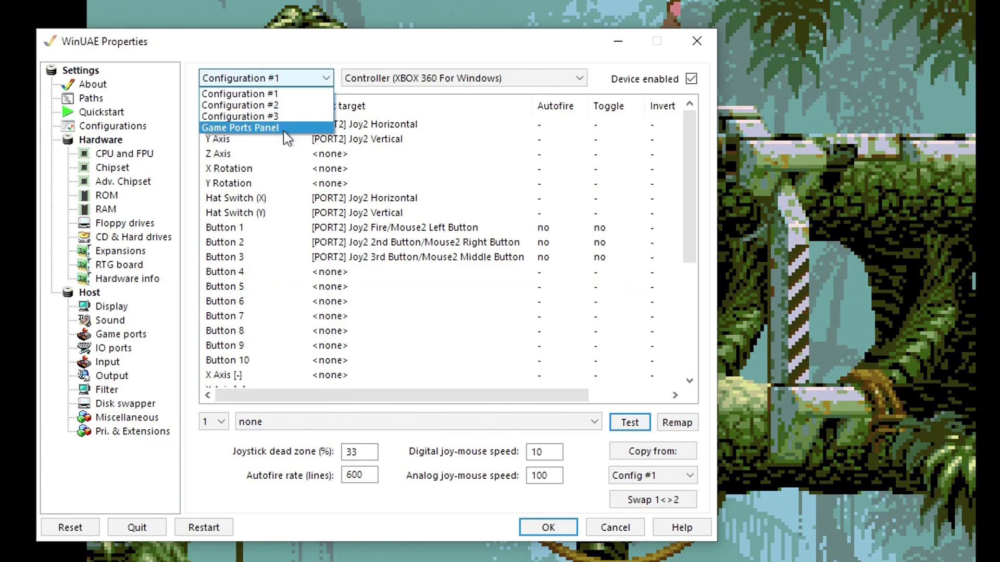
click(250, 125)
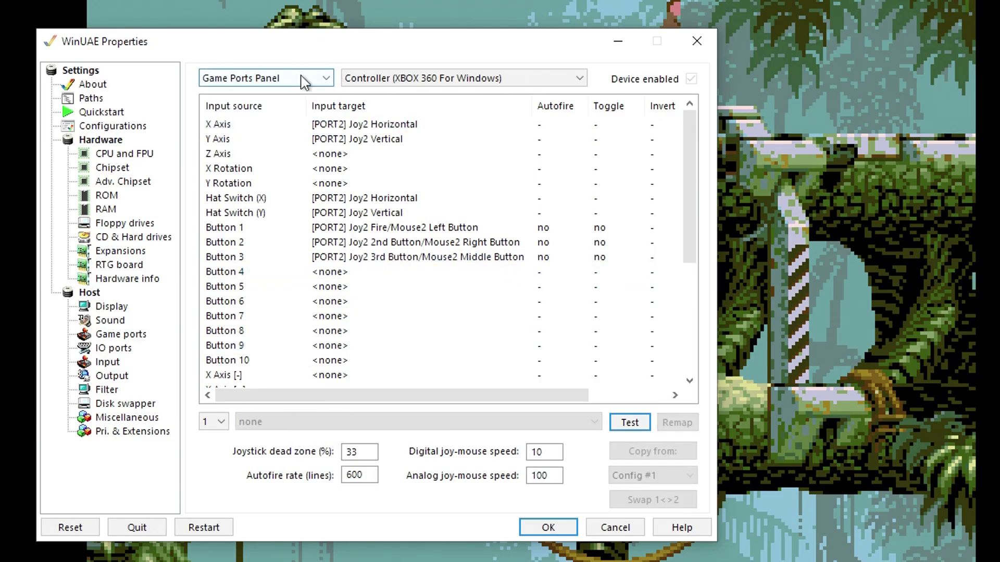
click(317, 78)
click(266, 94)
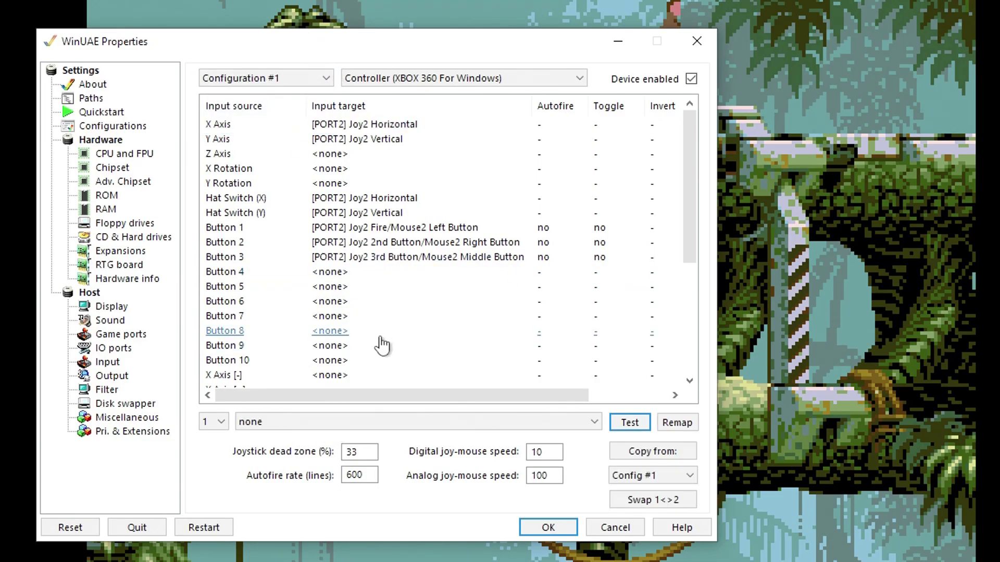
Map controller Button 5 to Space and Button 6 to F1
click(335, 288)
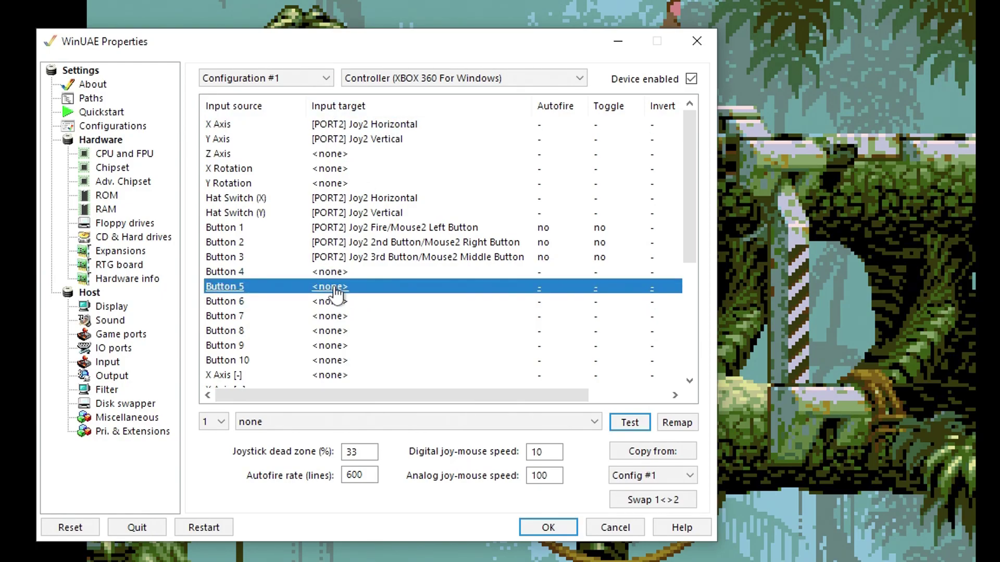
click(308, 422)
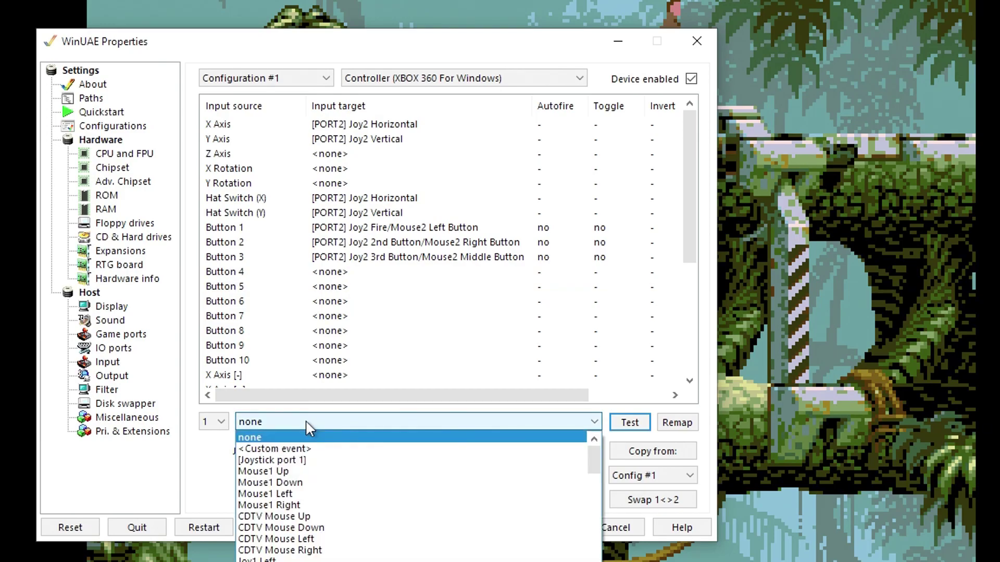
drag(594, 458, 592, 476)
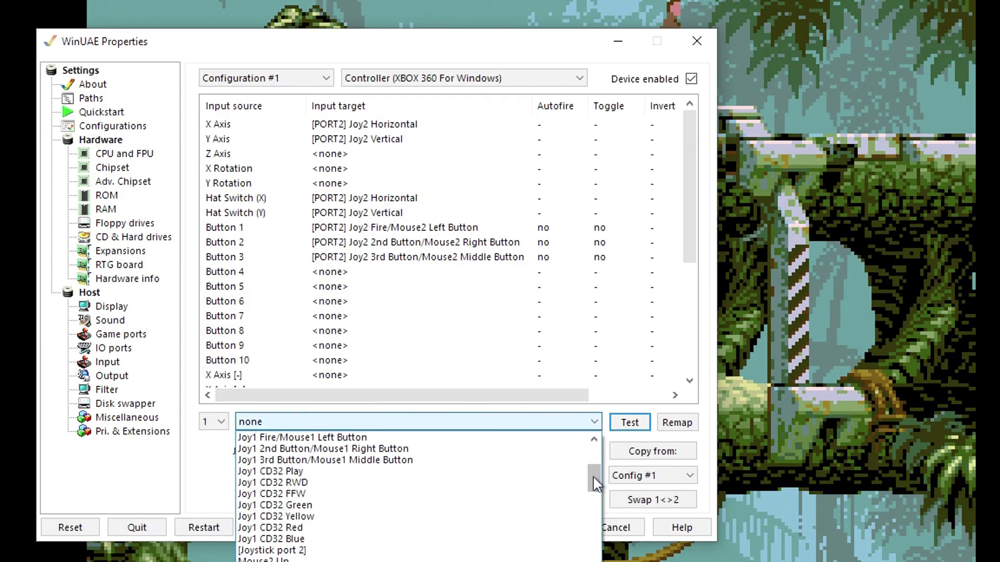
key(space)
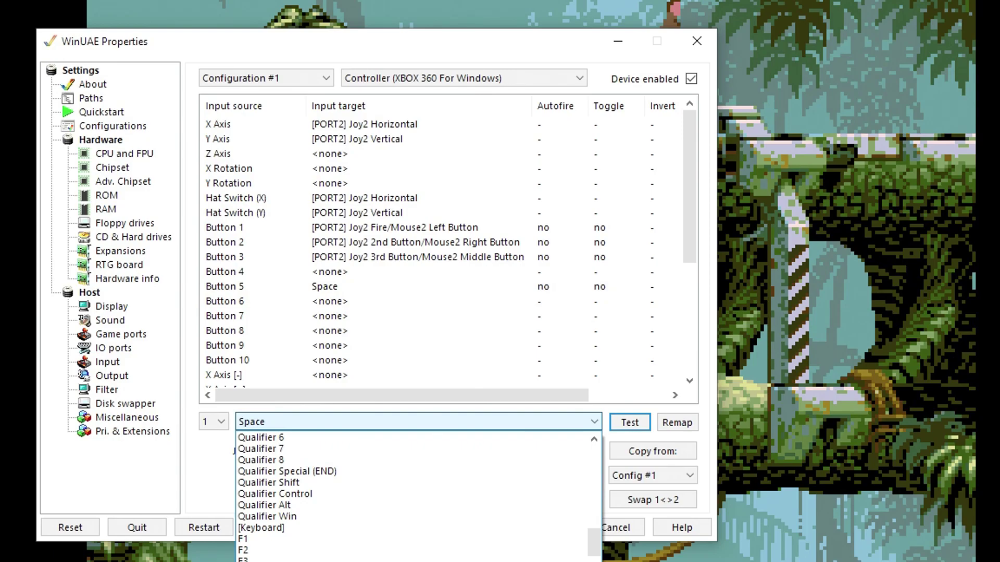
key(Return)
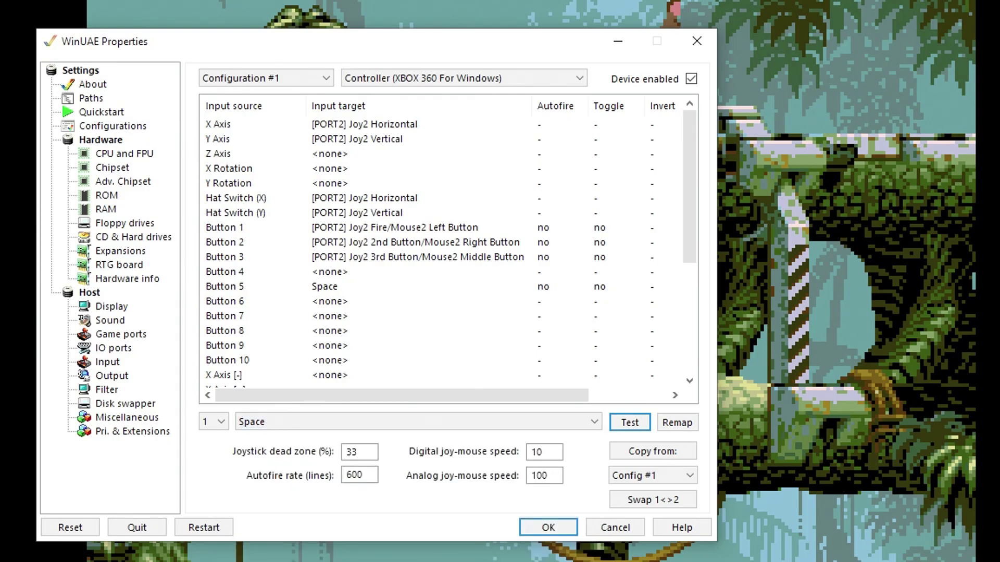
click(332, 305)
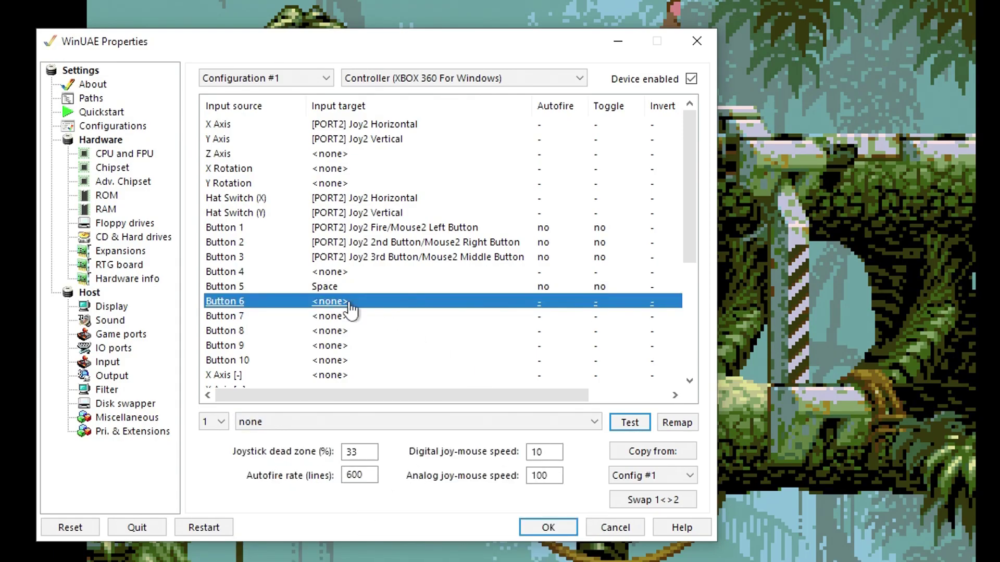
click(324, 422)
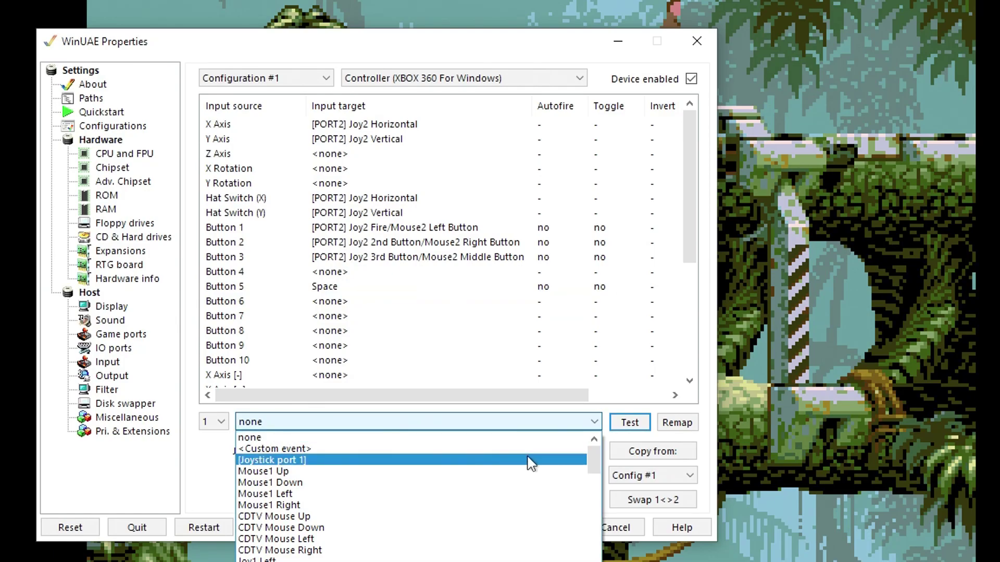
key(F1)
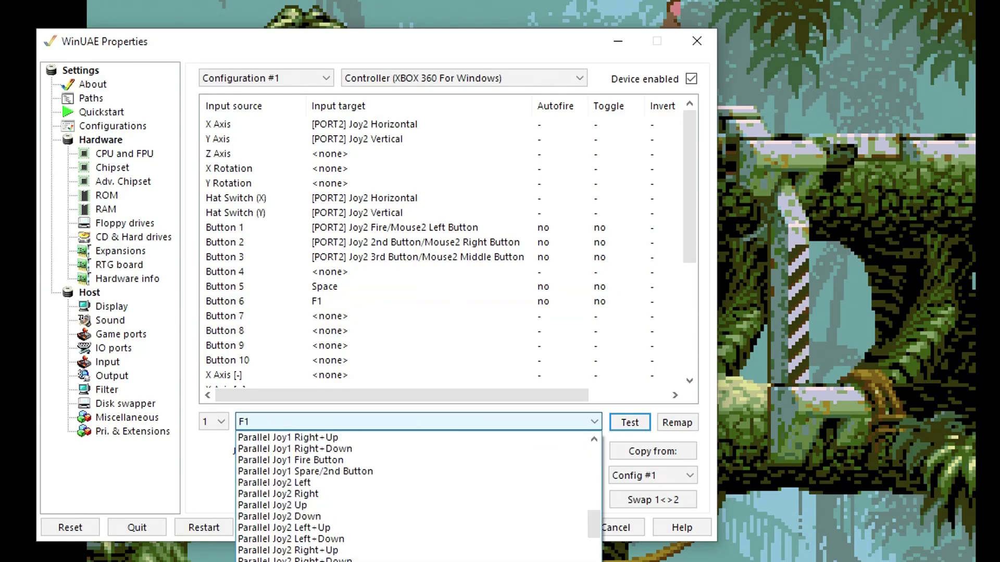
key(Return)
Resume Flashback and test inventory, drawing the gun, crouching and shooting, then reopen settings with F12
click(546, 528)
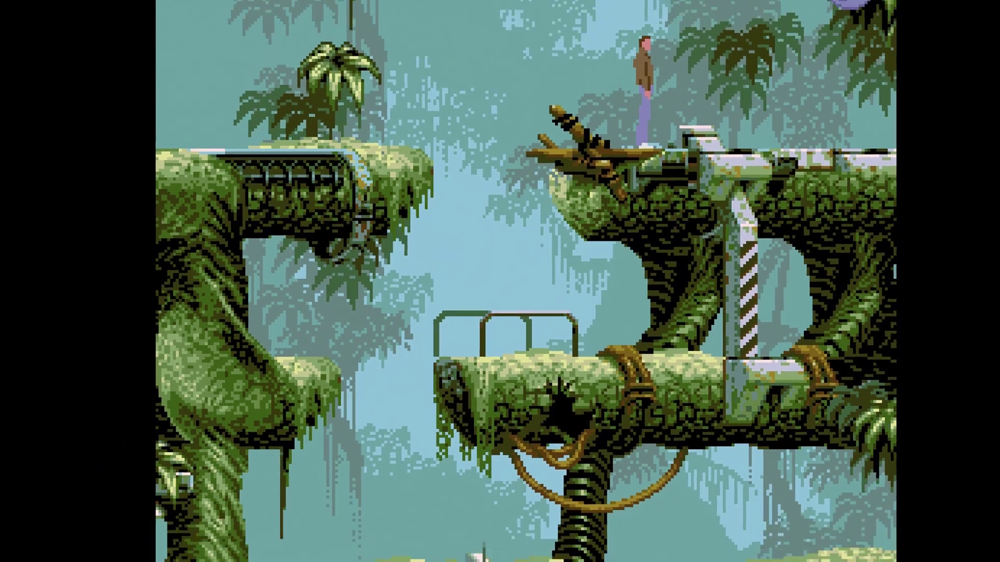
key(Return)
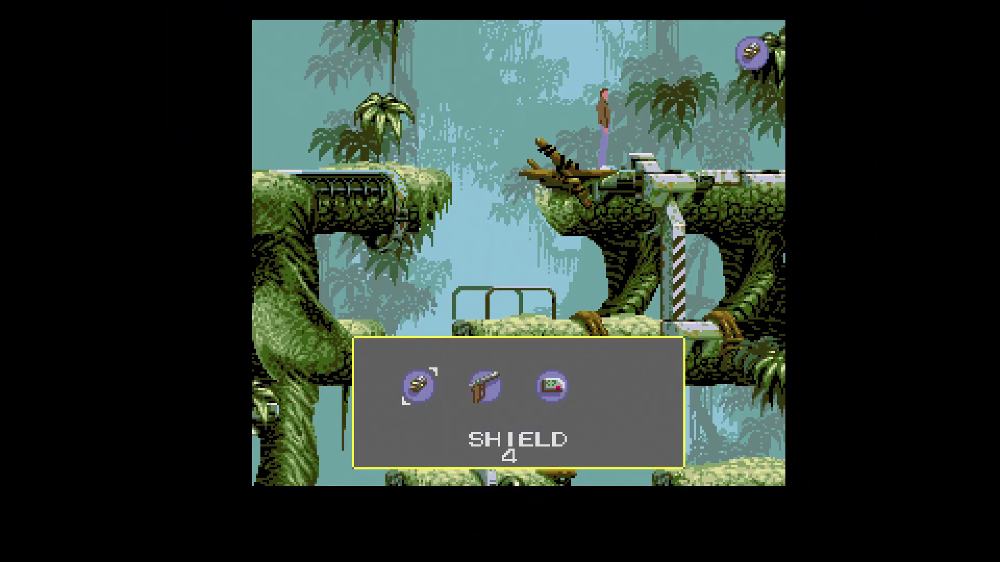
key(Return)
key(space)
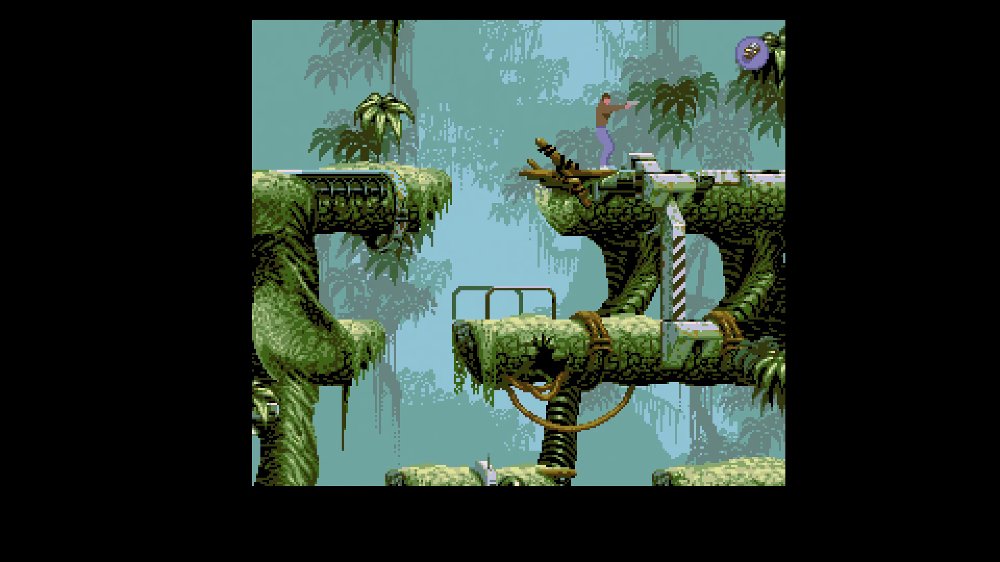
key(Down)
key(space)
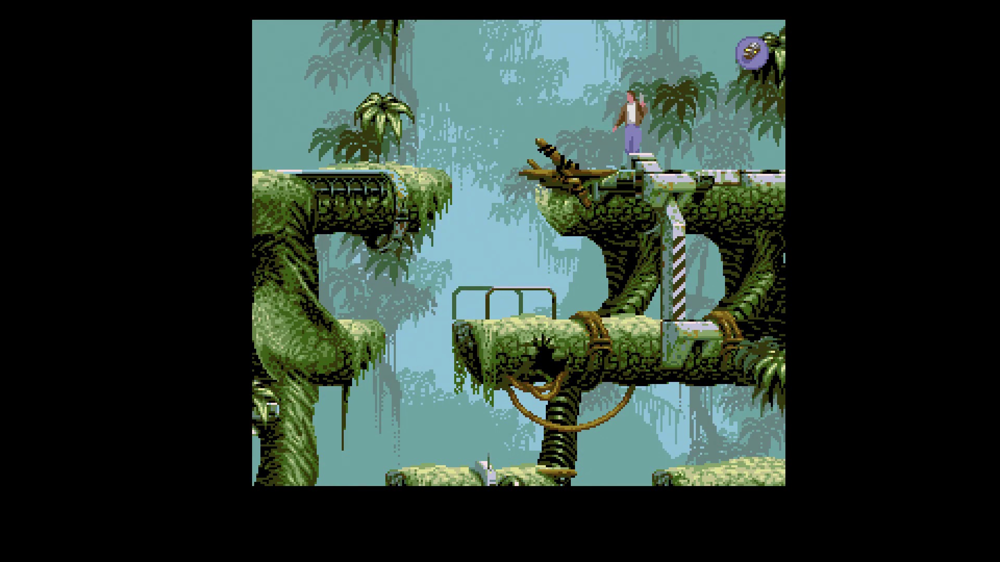
key(F12)
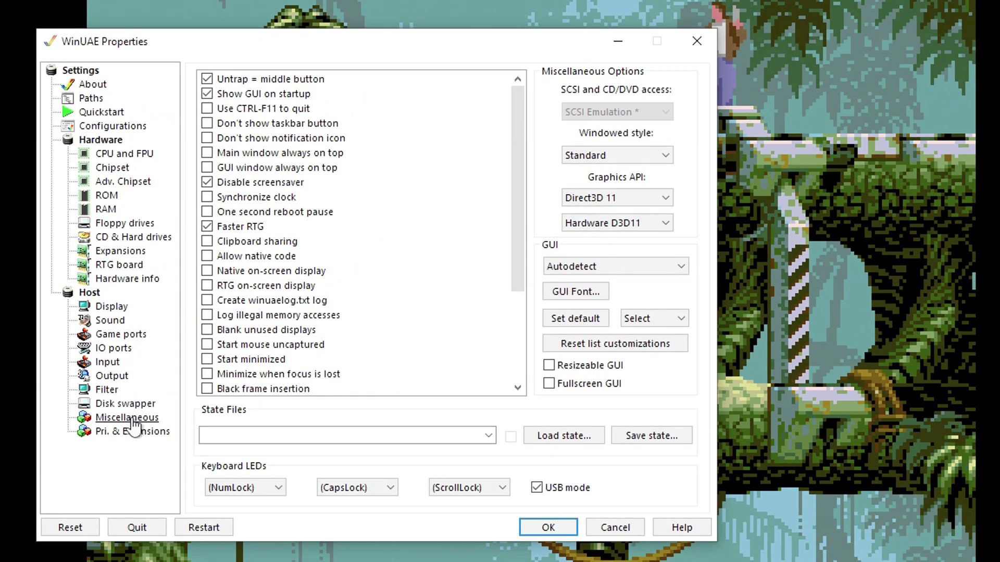
Untick Show GUI on startup in the Miscellaneous options
click(132, 419)
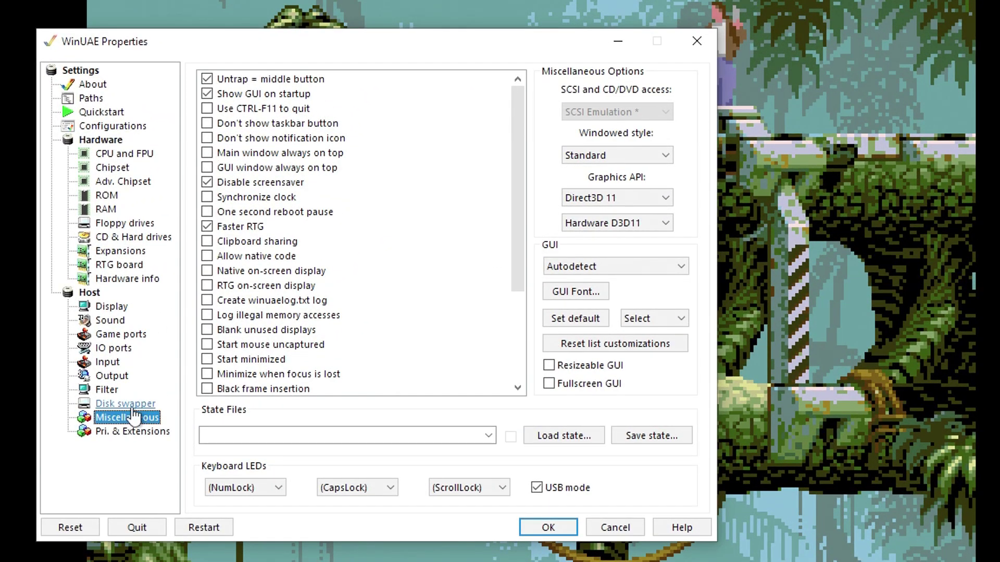
click(207, 108)
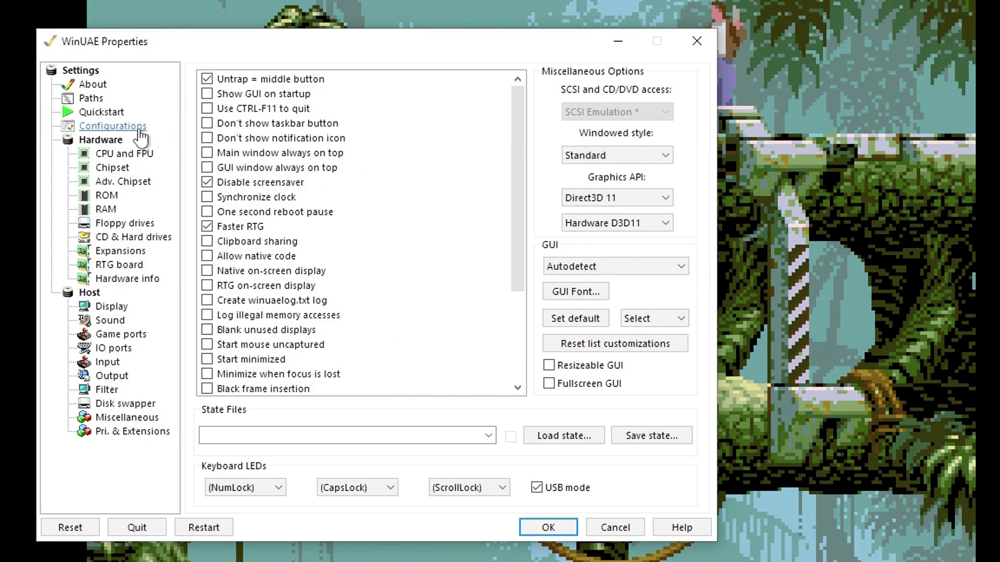
click(115, 131)
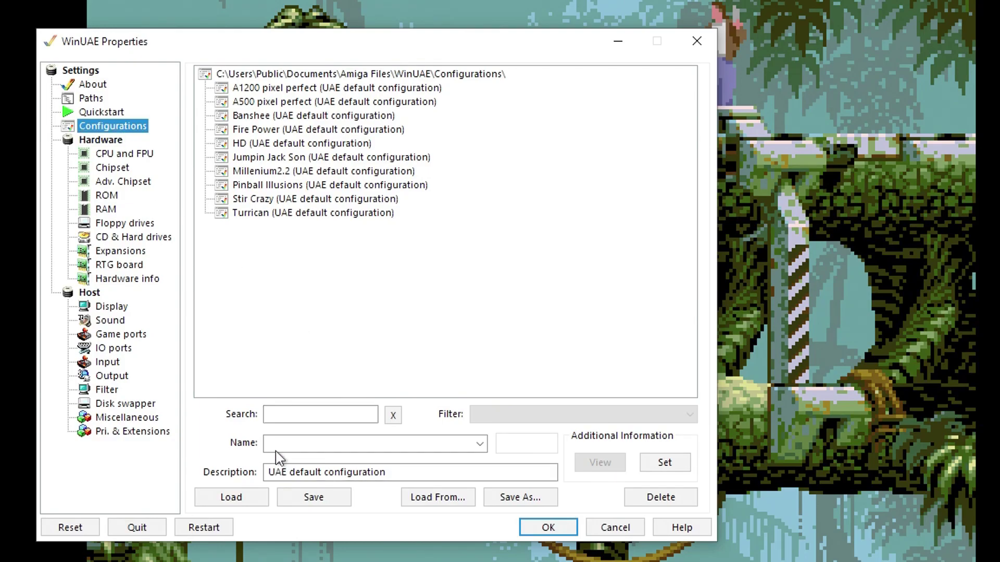
Save the current setup as a configuration named Flashback
click(289, 444)
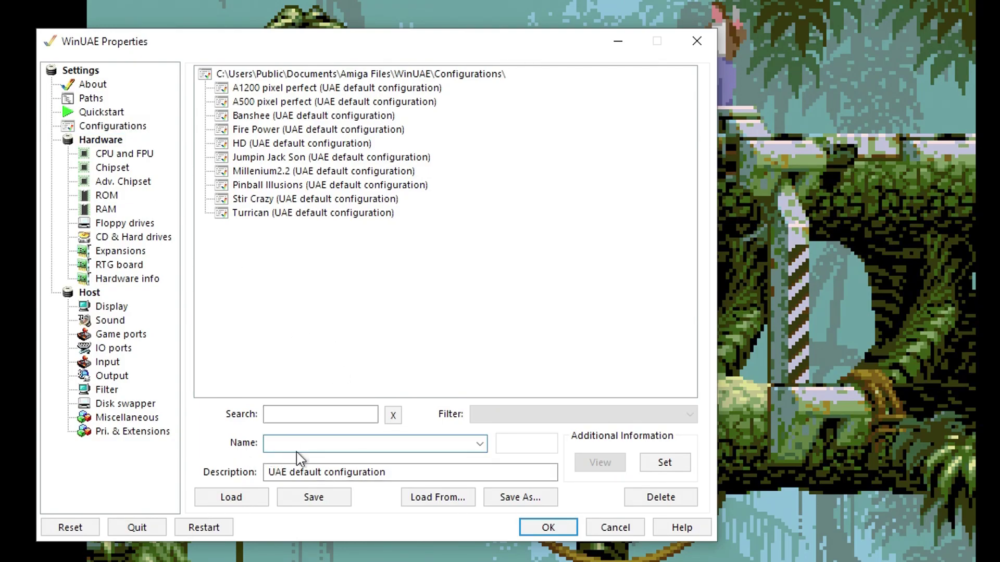
text(Flashback)
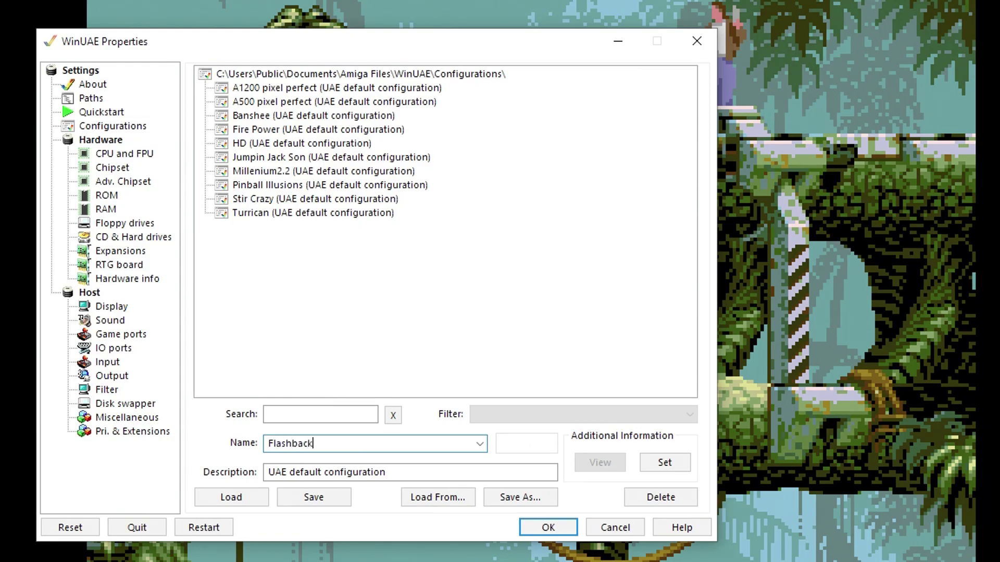
click(313, 499)
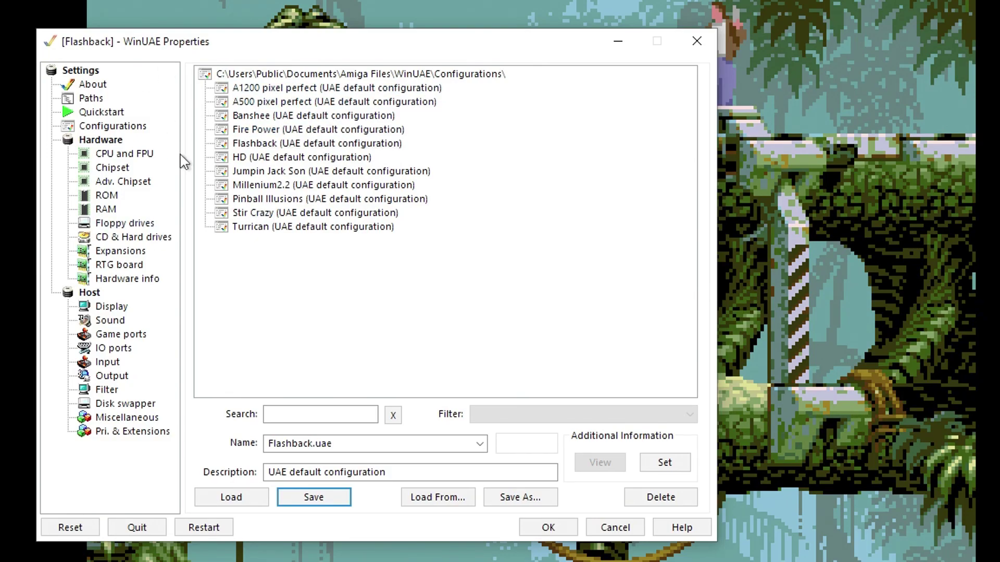
Select the newly saved Flashback configuration in the WinUAE configuration list
click(292, 144)
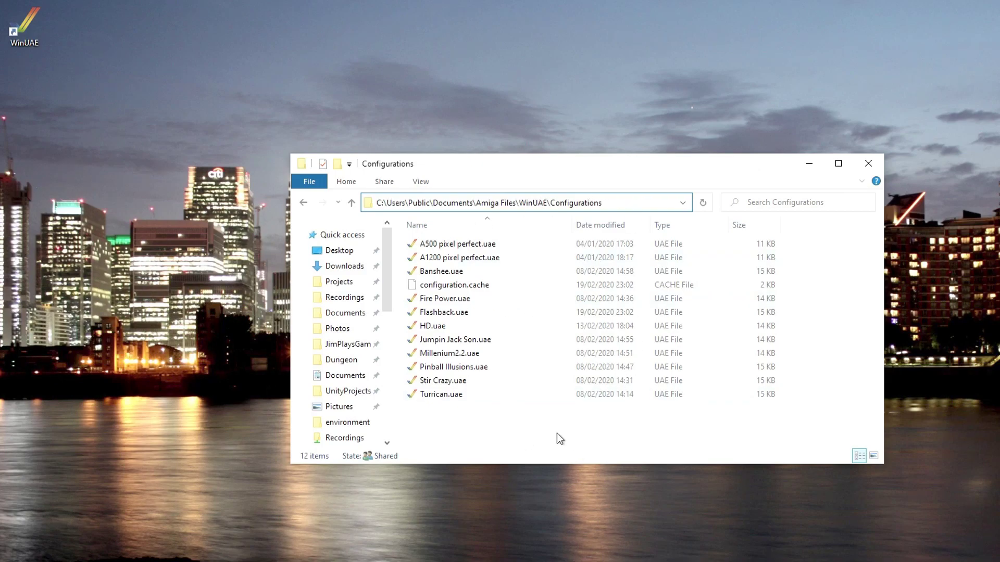
Send Flashback.uae from the Configurations folder to the desktop as a shortcut
click(491, 421)
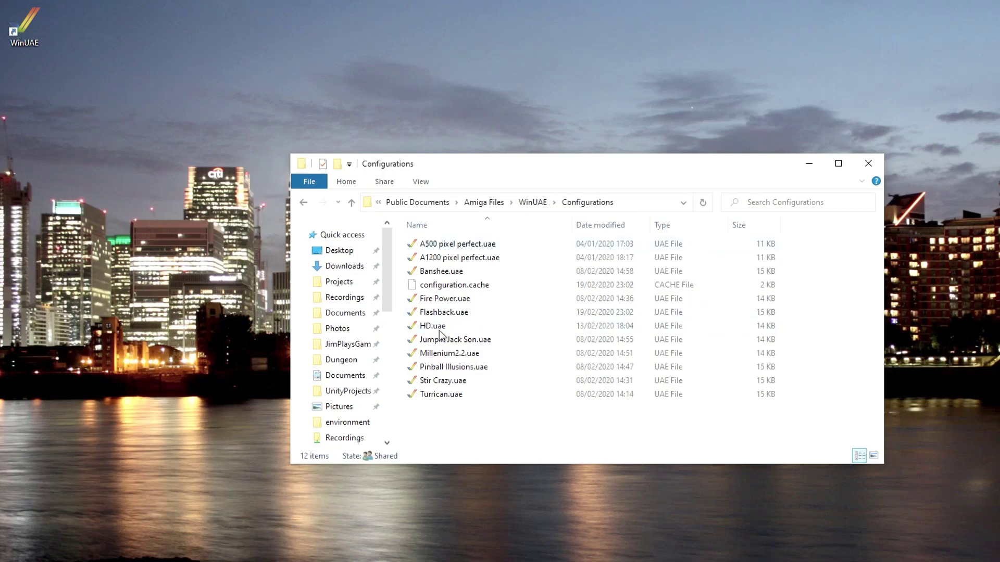
click(446, 314)
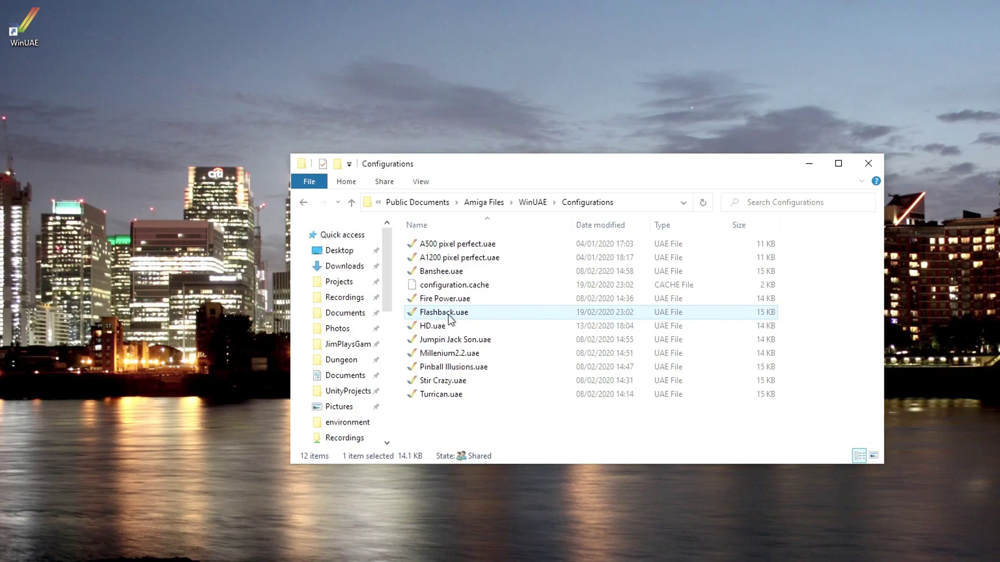
right_click(443, 313)
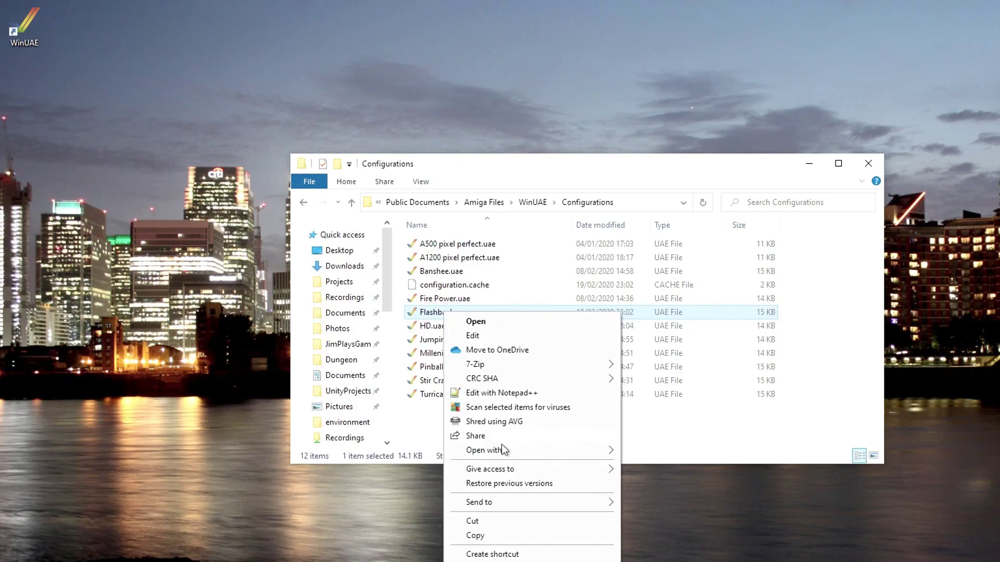
mouse_move(501, 501)
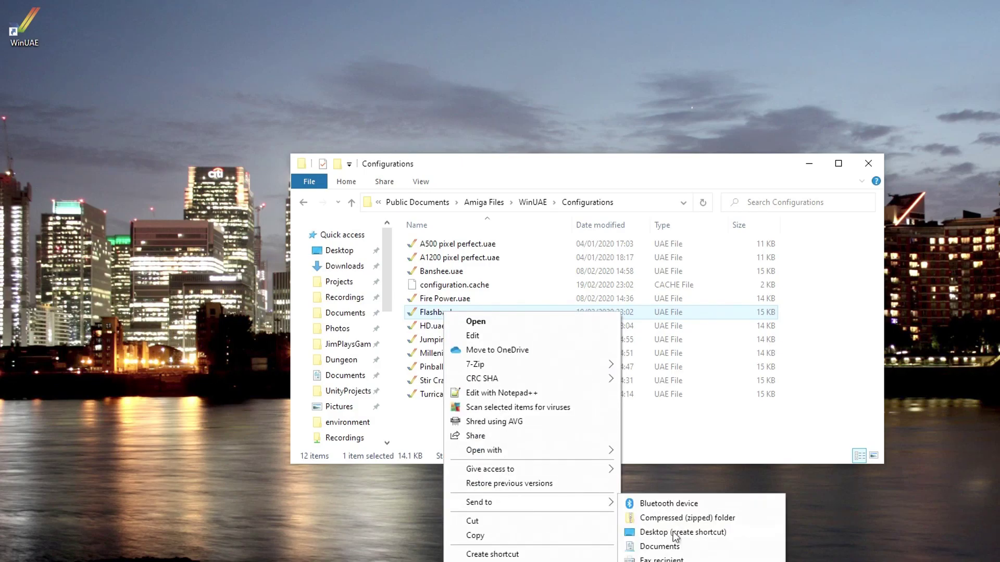
click(676, 534)
click(38, 106)
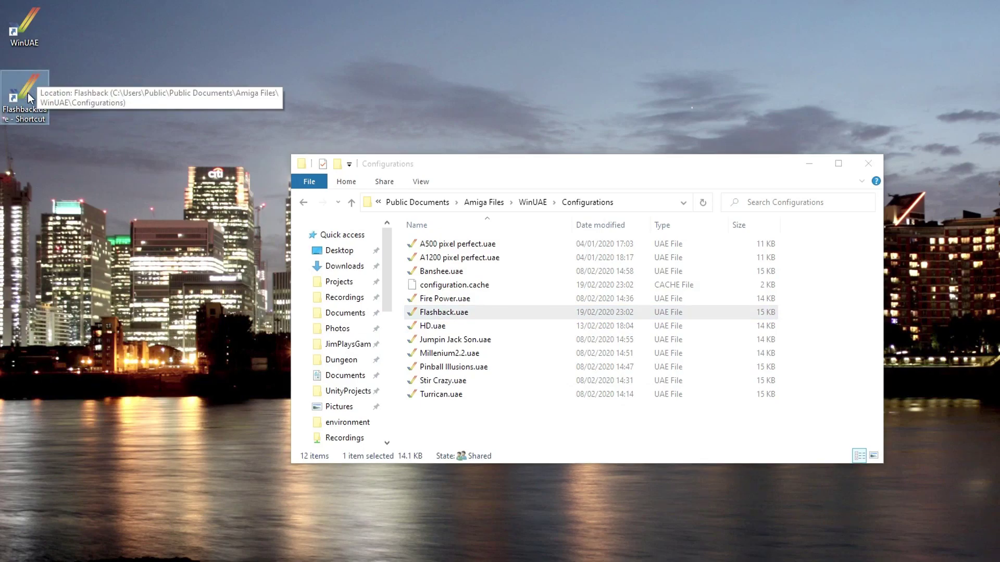
Set the shortcut's icon to flashbackicon.ico and rename the shortcut to Flashback
right_click(30, 98)
click(78, 369)
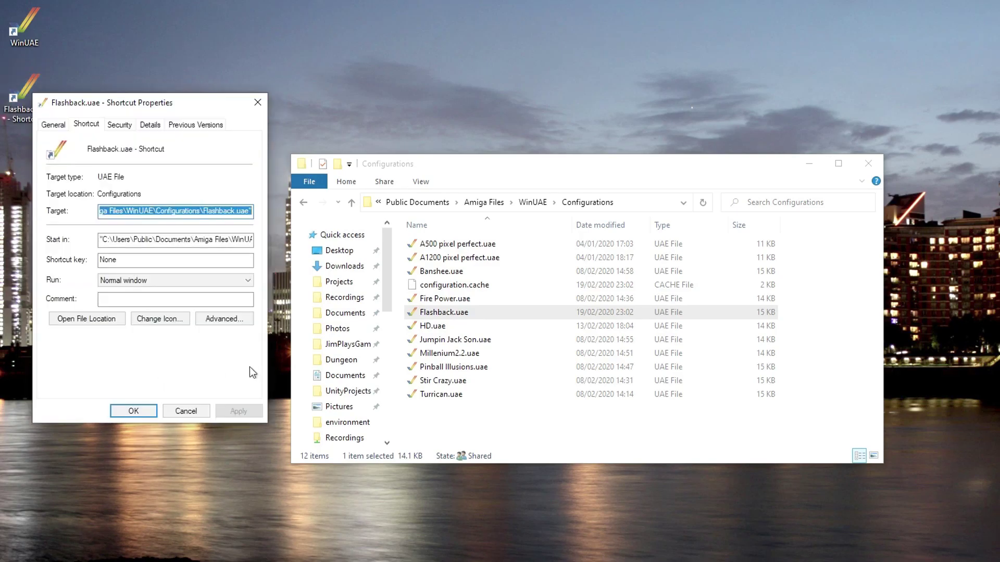
click(162, 320)
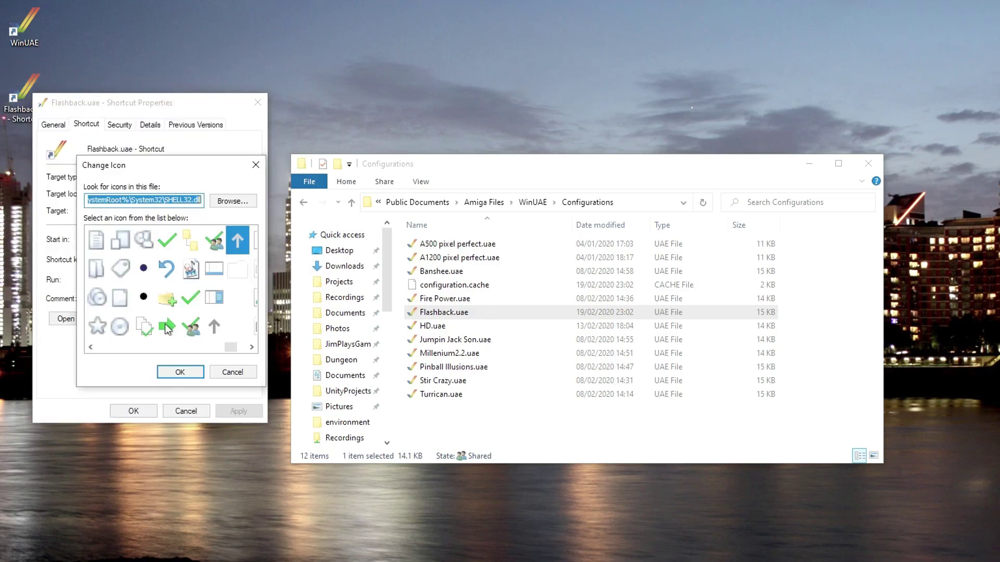
click(239, 203)
click(272, 377)
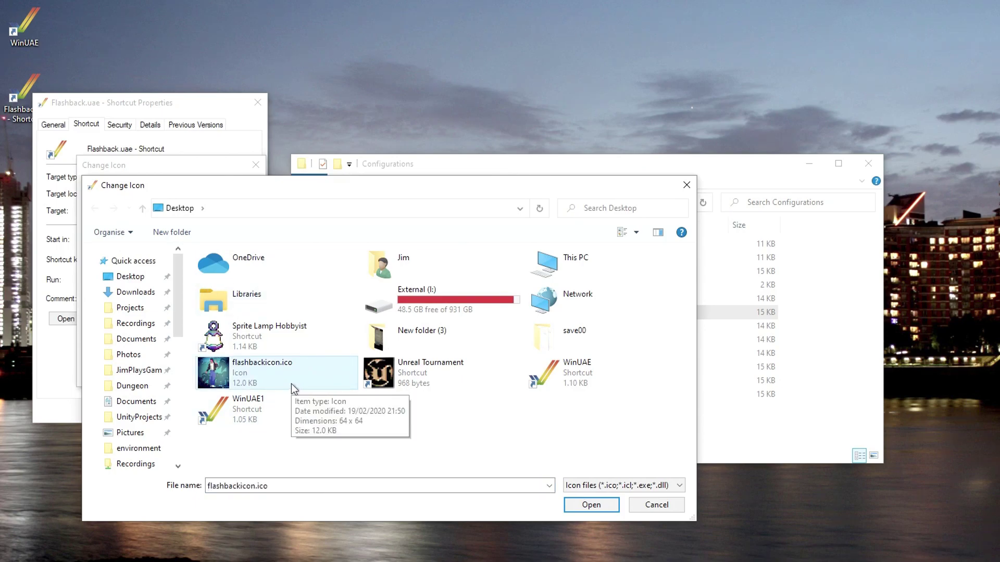
mouse_move(249, 378)
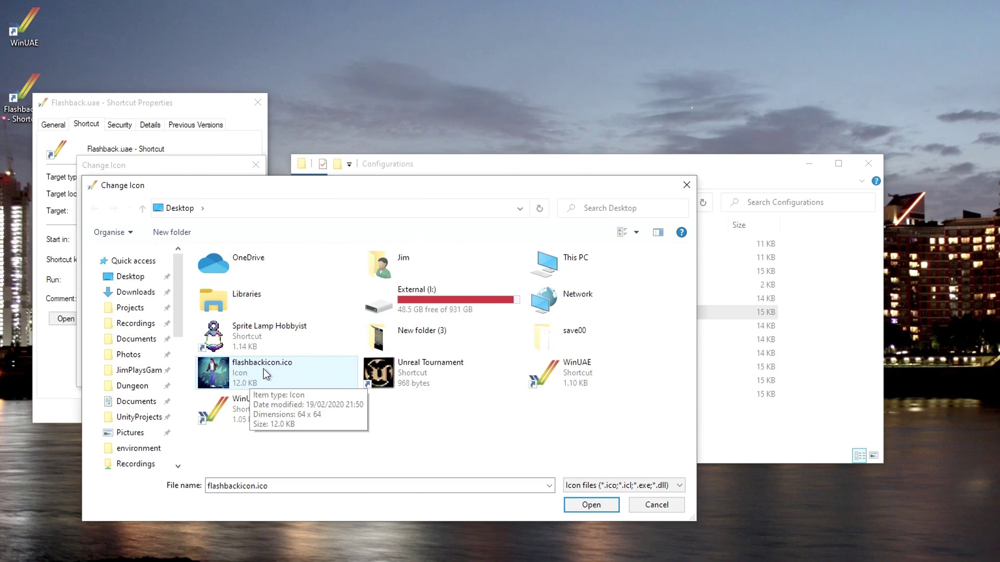
double_click(266, 374)
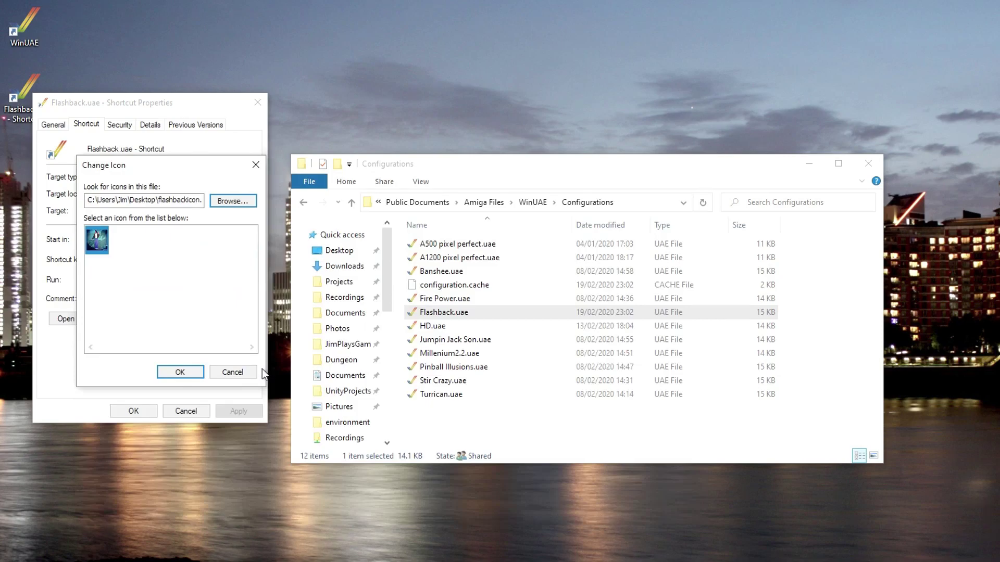
click(190, 378)
click(148, 410)
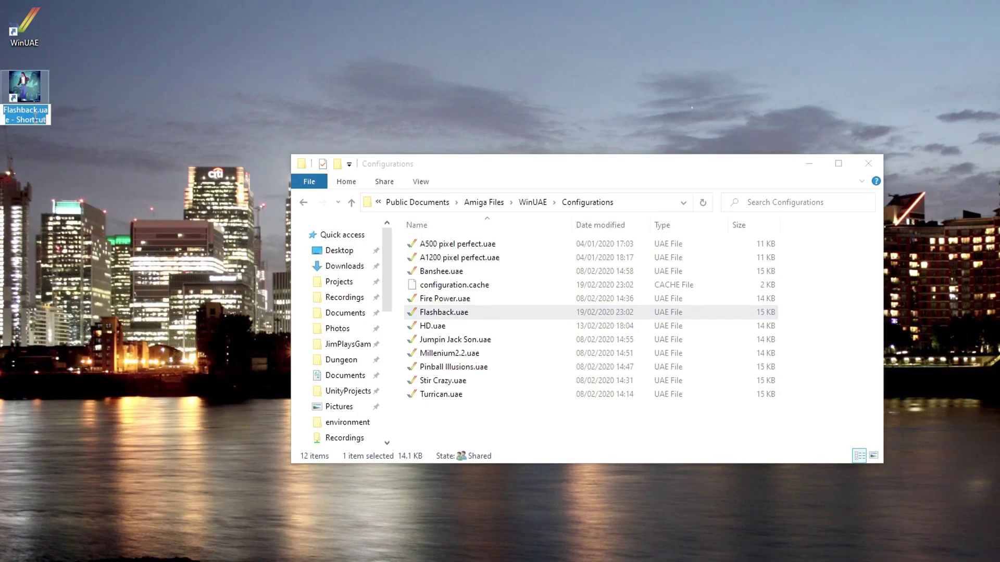
text(Flashback)
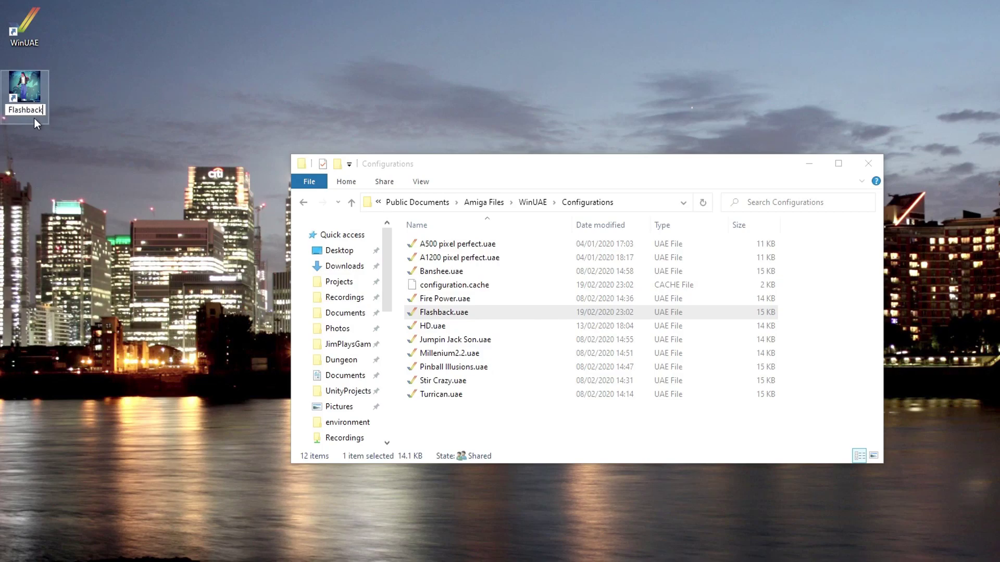
key(Return)
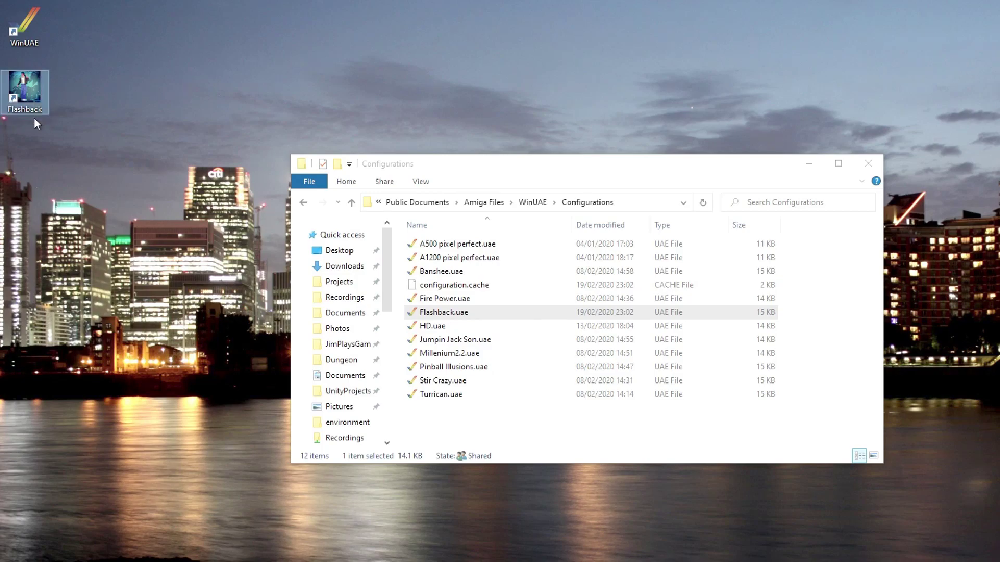
Boot WinUAE from the Flashback shortcut, then request the restore-state dialog with End+1
double_click(25, 93)
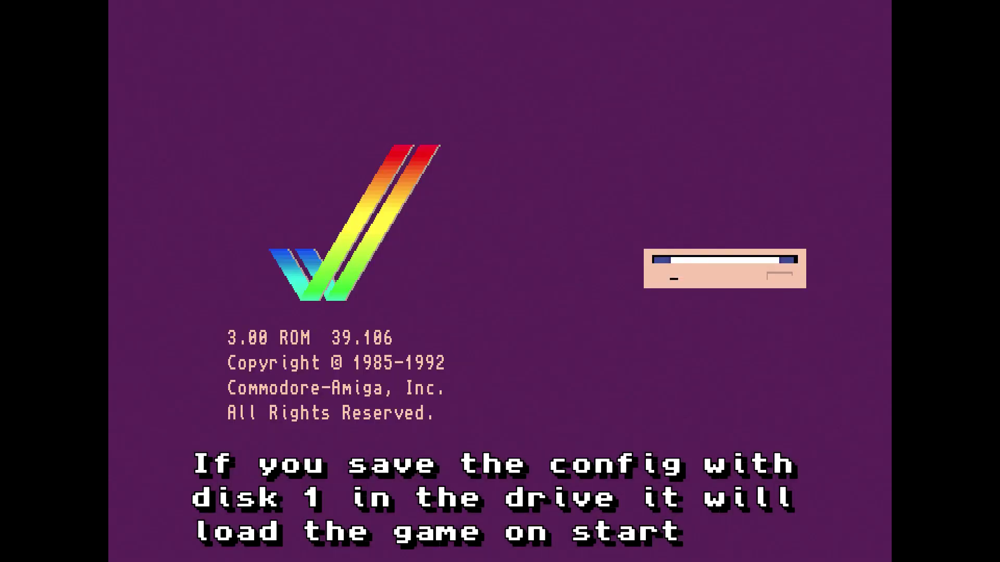
key(End+1)
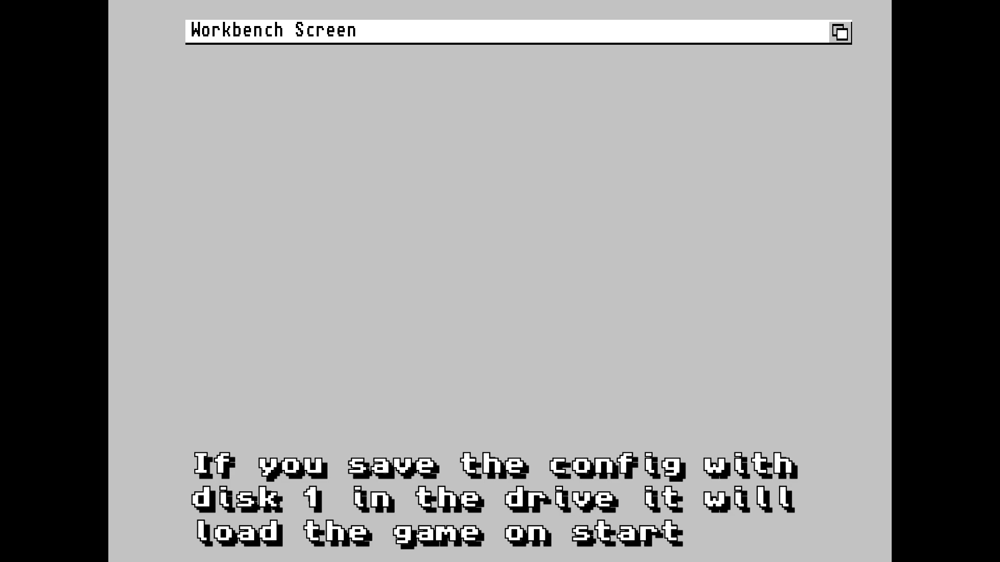
Bring up the Restore snapshot dialog listing the saved .uss files
key(F12)
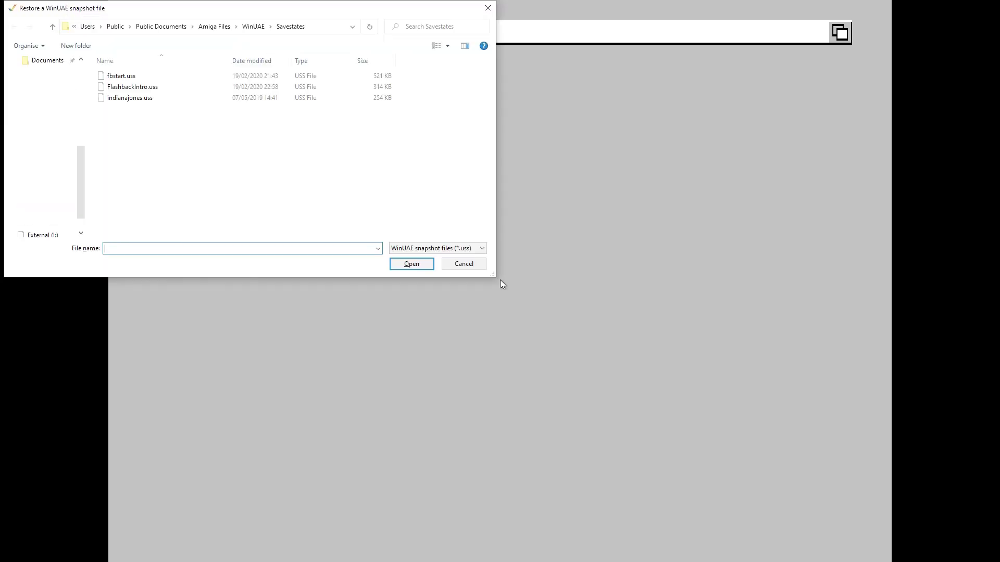